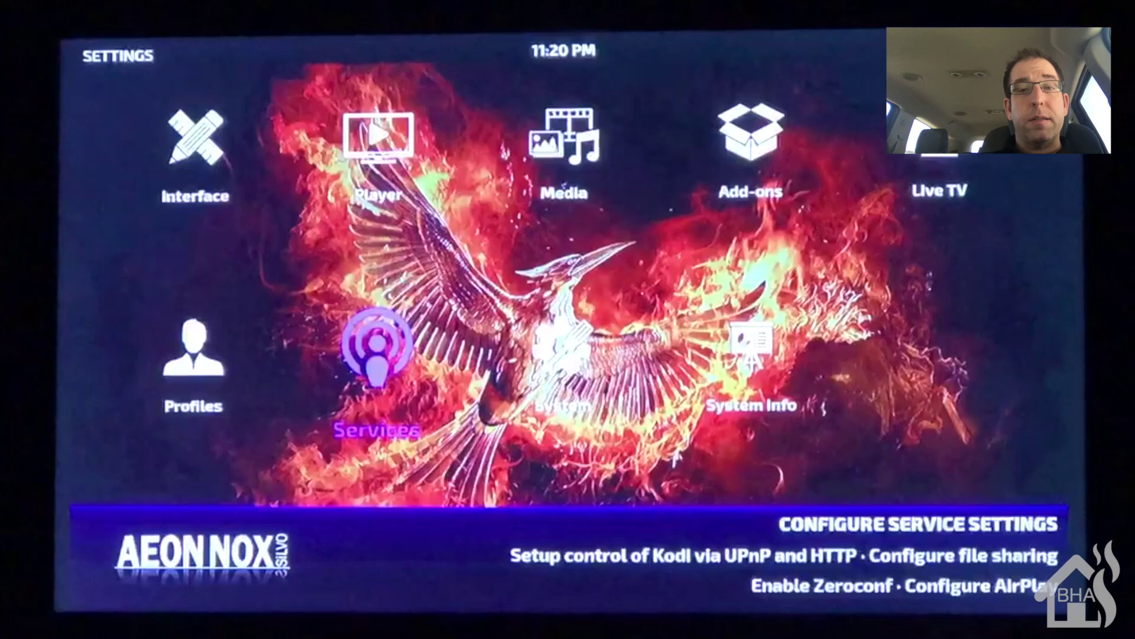
In Kodi's Services settings, review the Control options and highlight HTTP remote control on port 8080
{"action": "key", "text": "Return"}
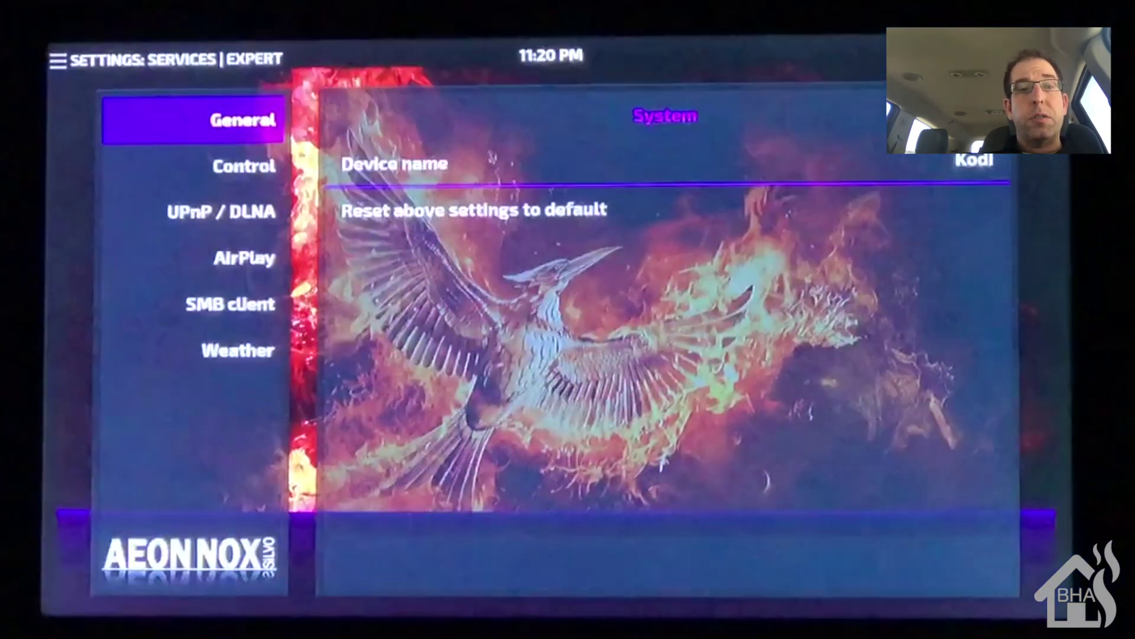
{"action": "key", "text": "Down"}
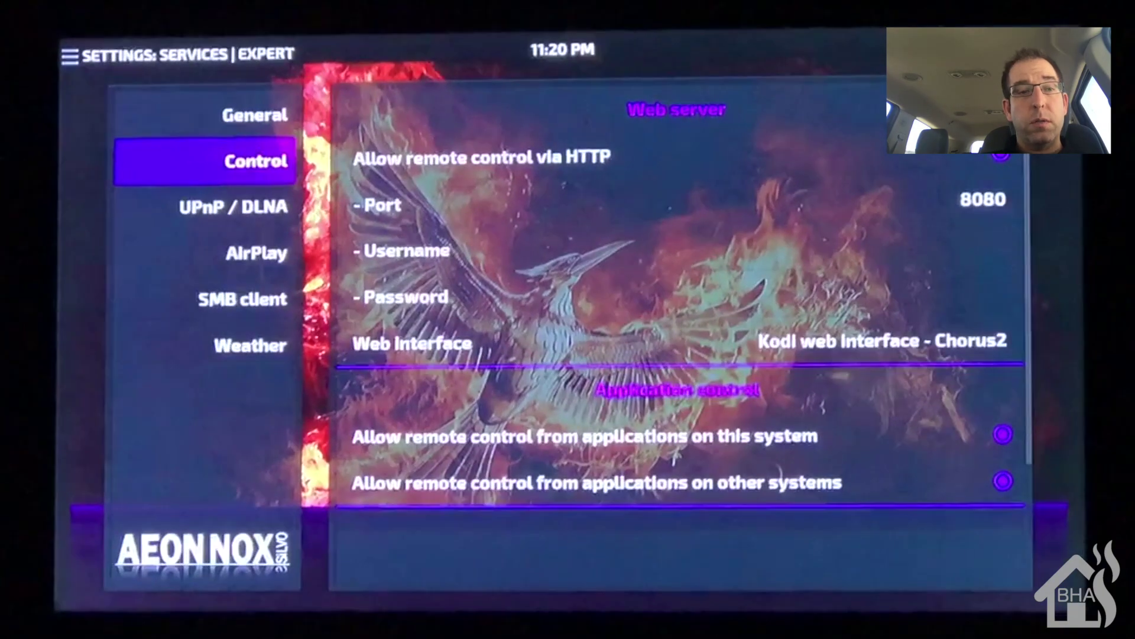
{"action": "key", "text": "Right"}
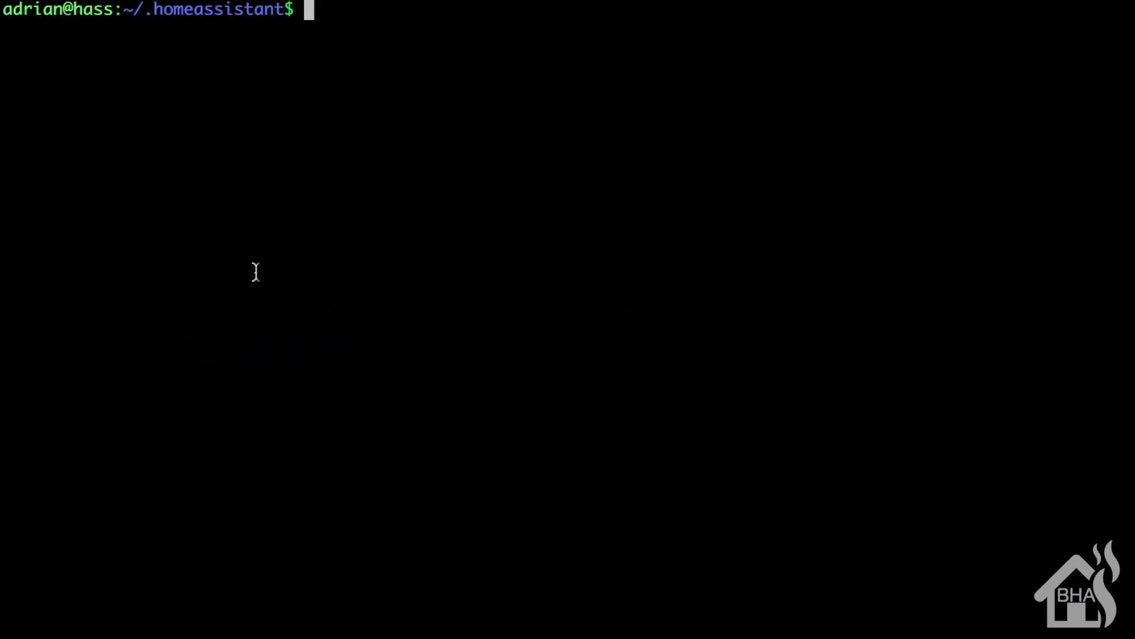
Open notify.yaml with sudo vi and move to the blank line below the pushbullet api_key
{"action": "type", "text": "s"}
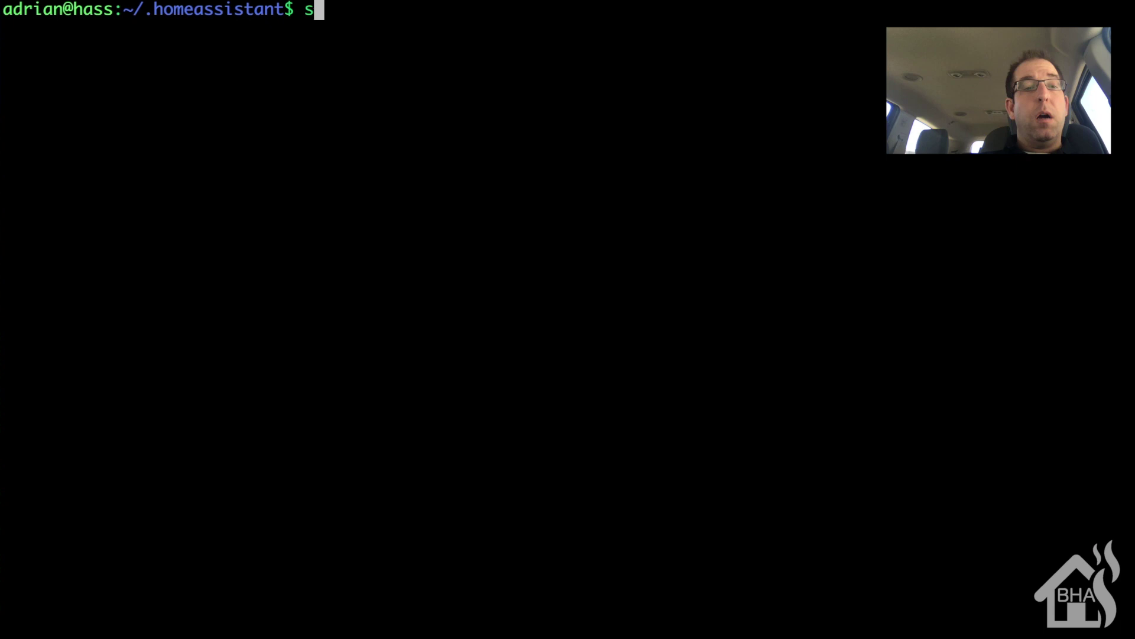
{"action": "type", "text": "udo vi "}
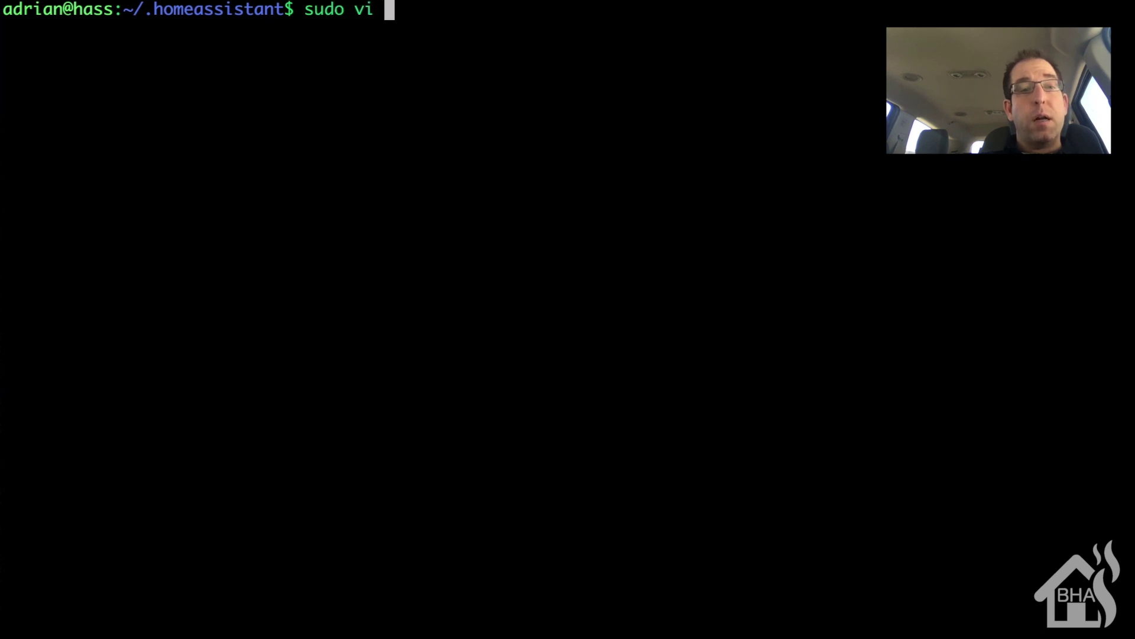
{"action": "type", "text": "notify"}
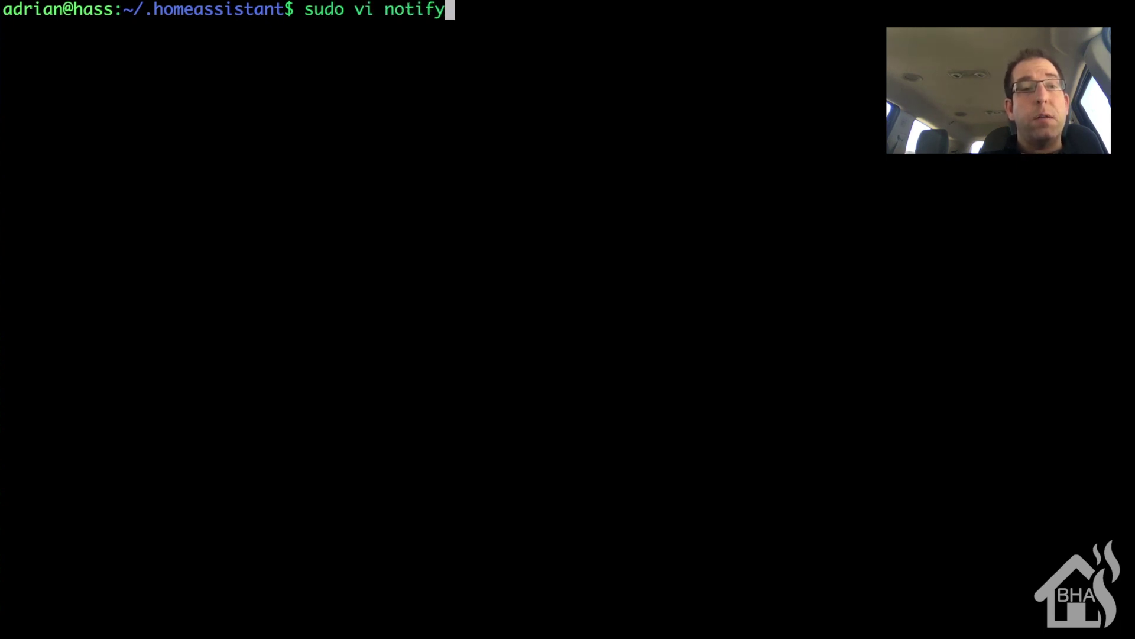
{"action": "type", "text": "."}
{"action": "key", "text": "Tab"}
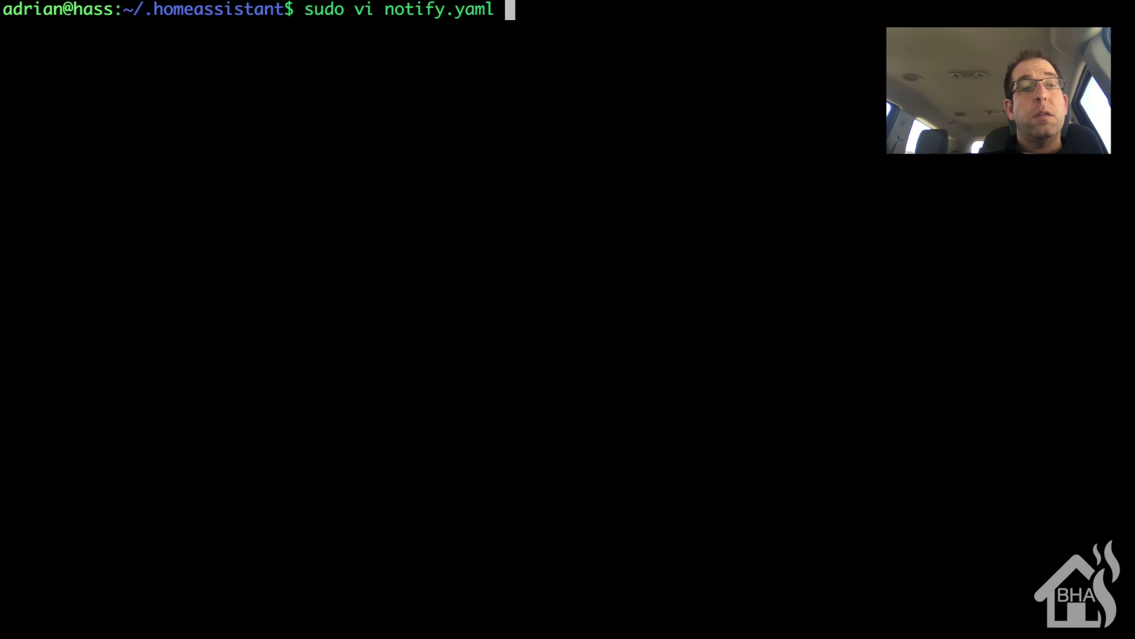
{"action": "key", "text": "Return"}
{"action": "key", "text": "shift+g"}
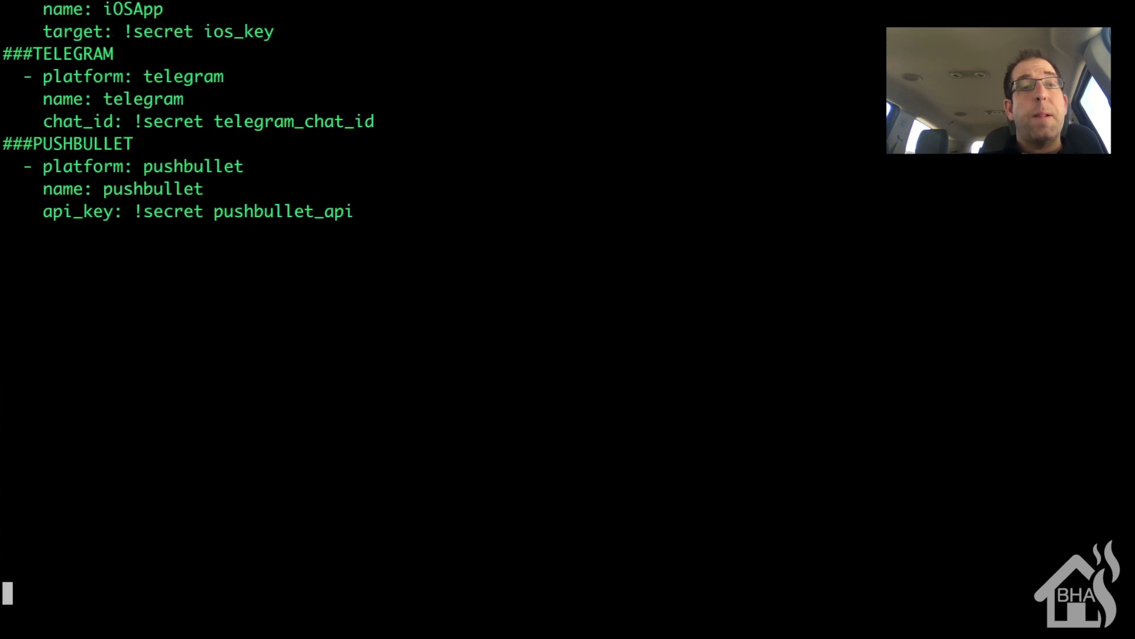
{"action": "key", "text": "Up"}
{"action": "key", "text": "Up"}
{"action": "key", "text": "Up"}
{"action": "key", "text": "Up"}
{"action": "key", "text": "Up"}
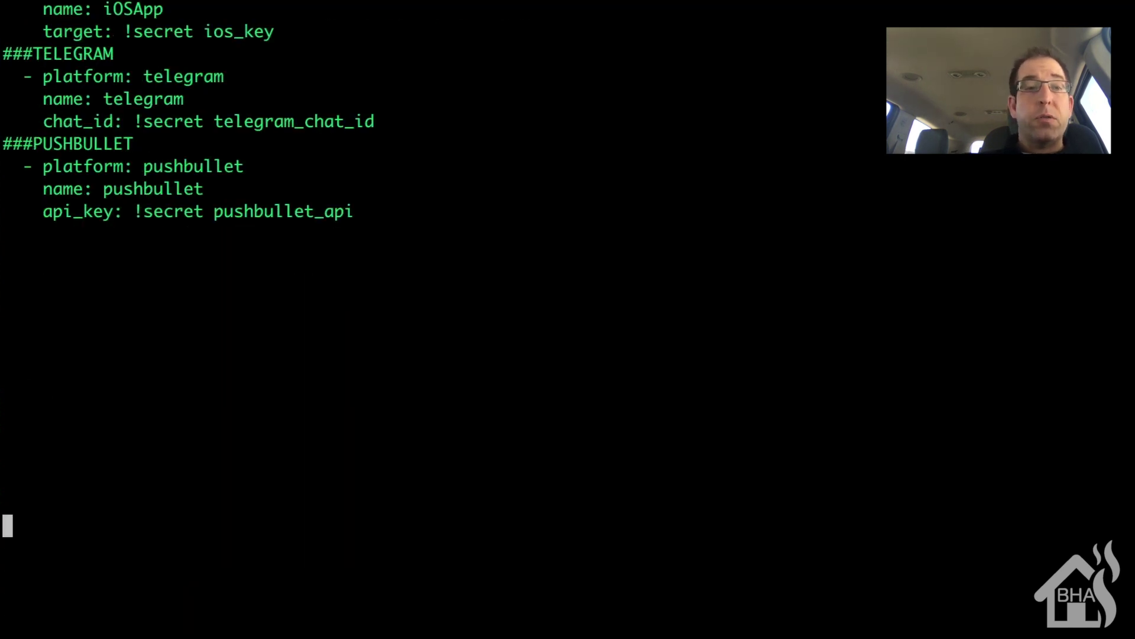
{"action": "key", "text": "Up"}
{"action": "key", "text": "Up"}
{"action": "key", "text": "Up"}
{"action": "key", "text": "Up"}
{"action": "key", "text": "Up"}
{"action": "key", "text": "Up"}
{"action": "key", "text": "Up"}
{"action": "key", "text": "Up"}
{"action": "key", "text": "Up"}
{"action": "key", "text": "Up"}
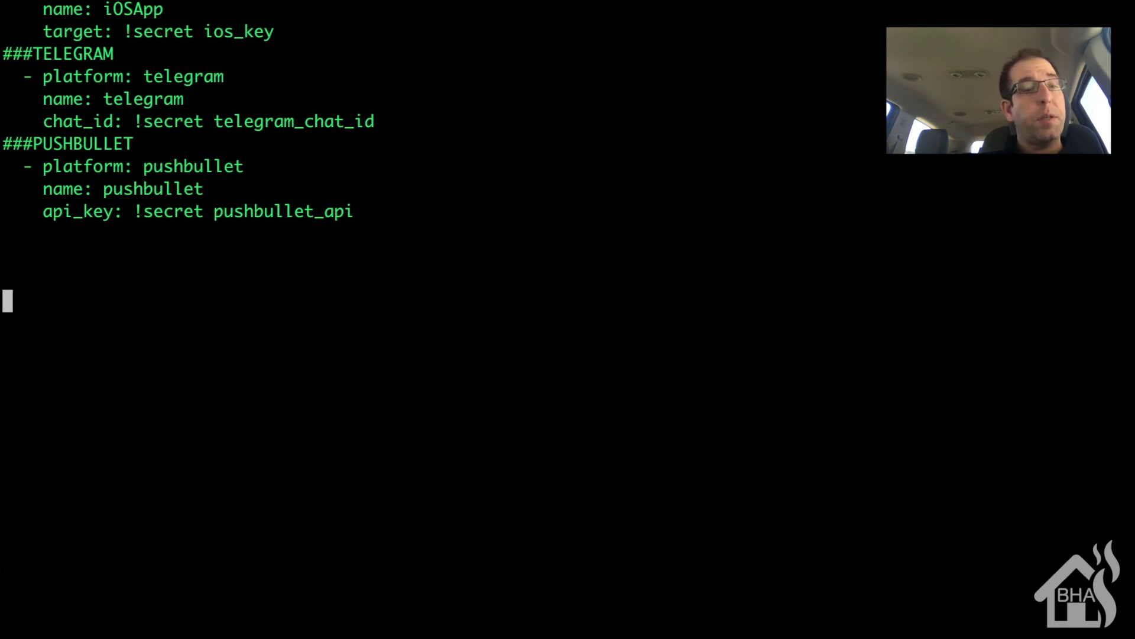
{"action": "key", "text": "Up"}
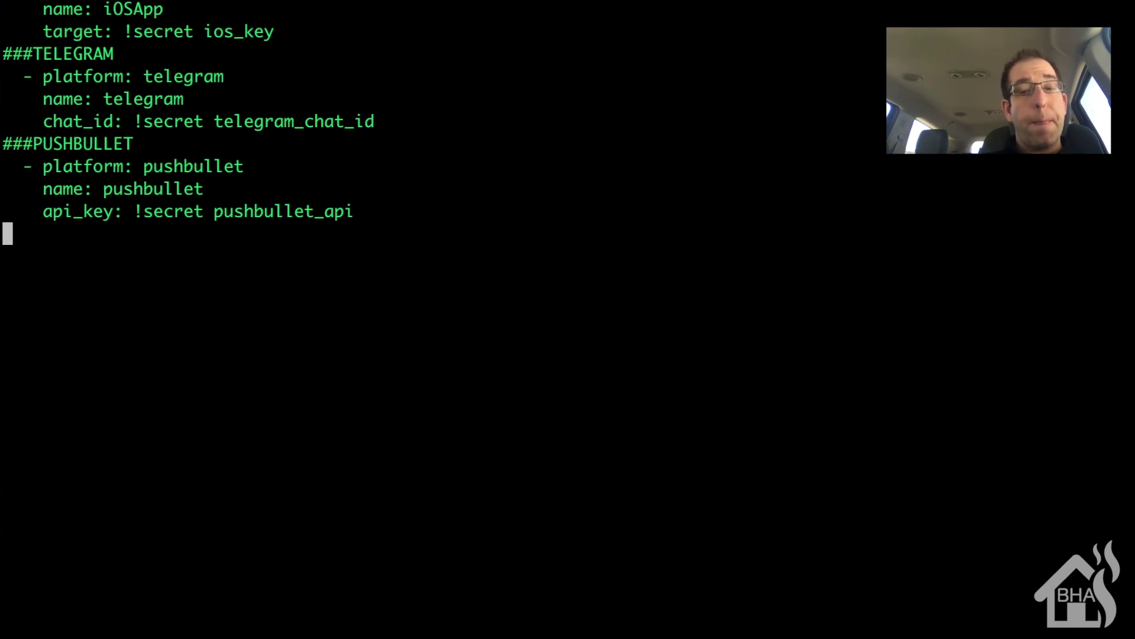
Add a ###KODI entry (platform kodi, name kodi_bedroom, host 10.10.10.11) and save with :wq!
{"action": "type", "text": "i"}
{"action": "type", "text": "###"}
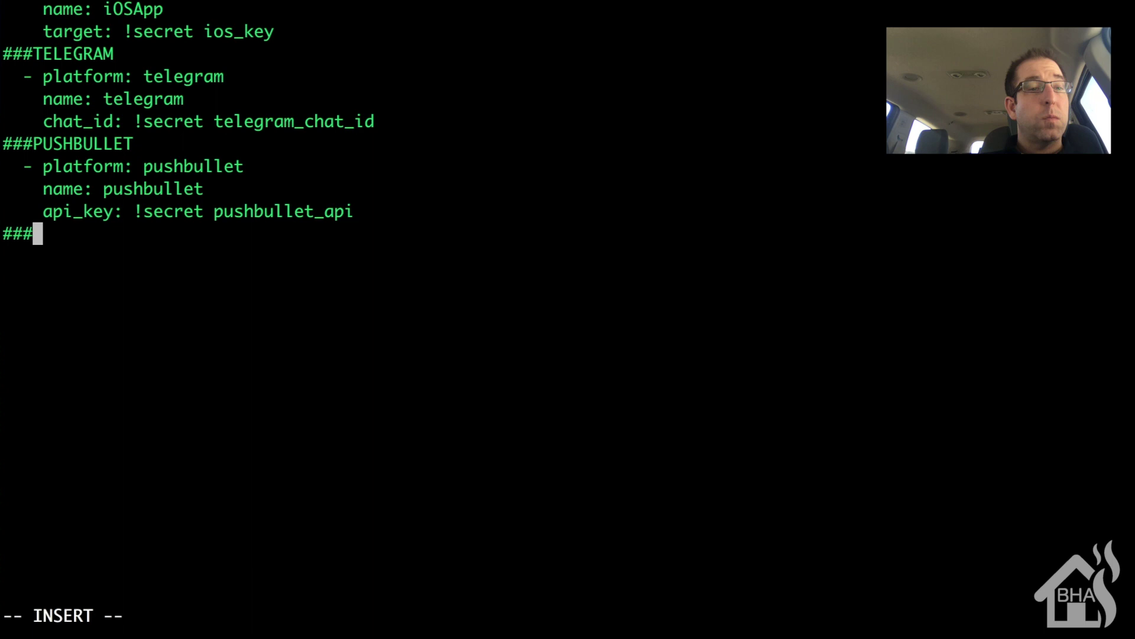
{"action": "type", "text": "KODI"}
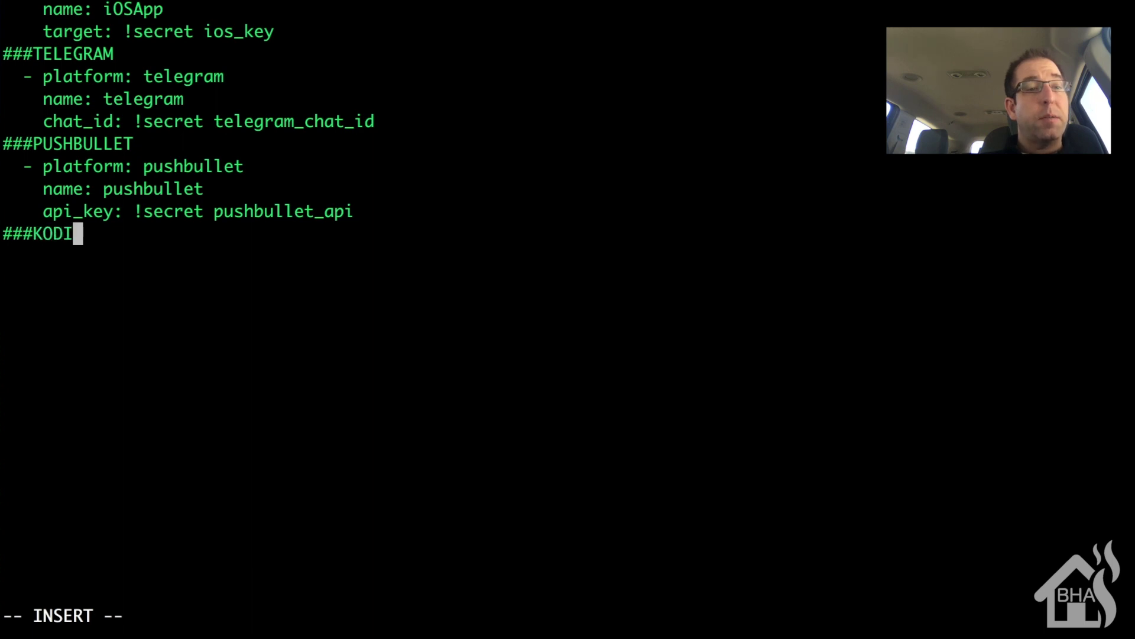
{"action": "key", "text": "Return"}
{"action": "type", "text": "-"}
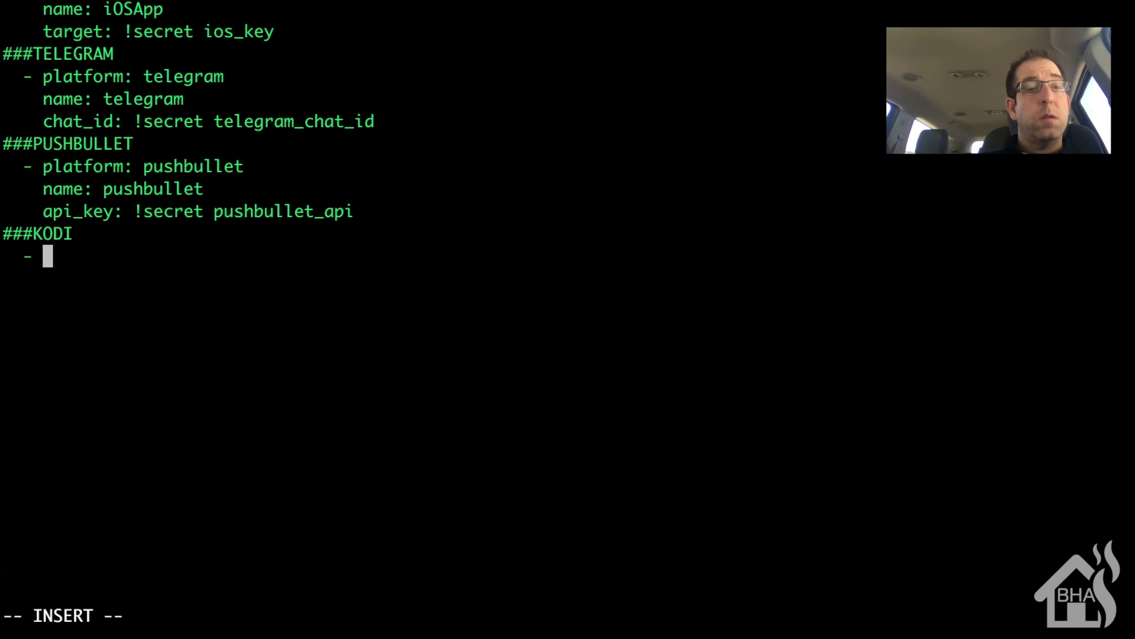
{"action": "type", "text": " platfor"}
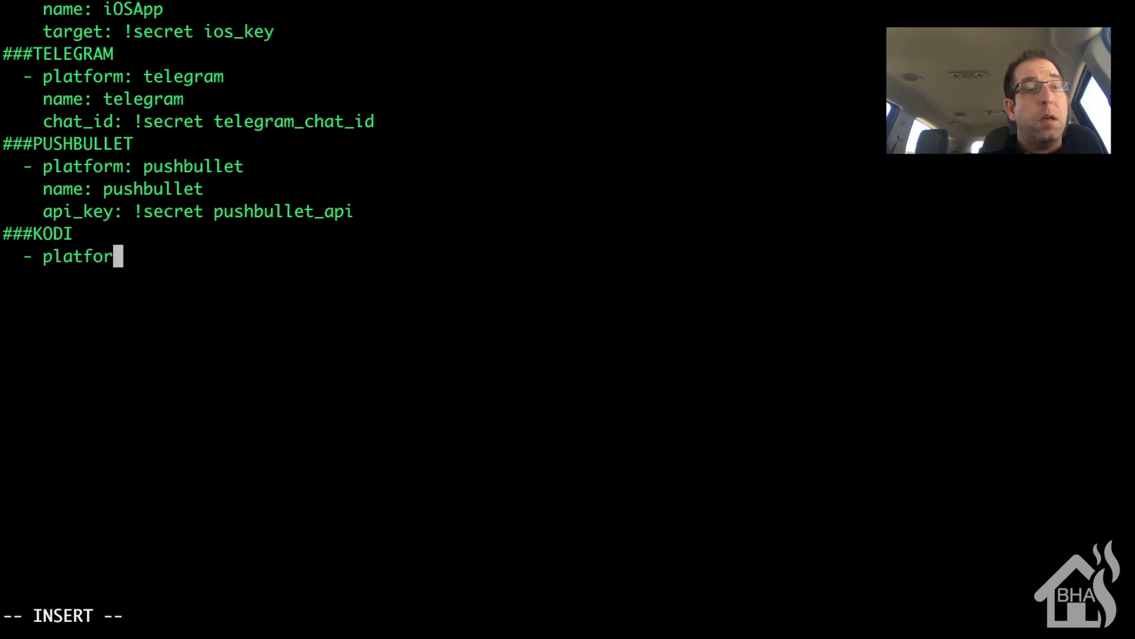
{"action": "type", "text": "m: kodi"}
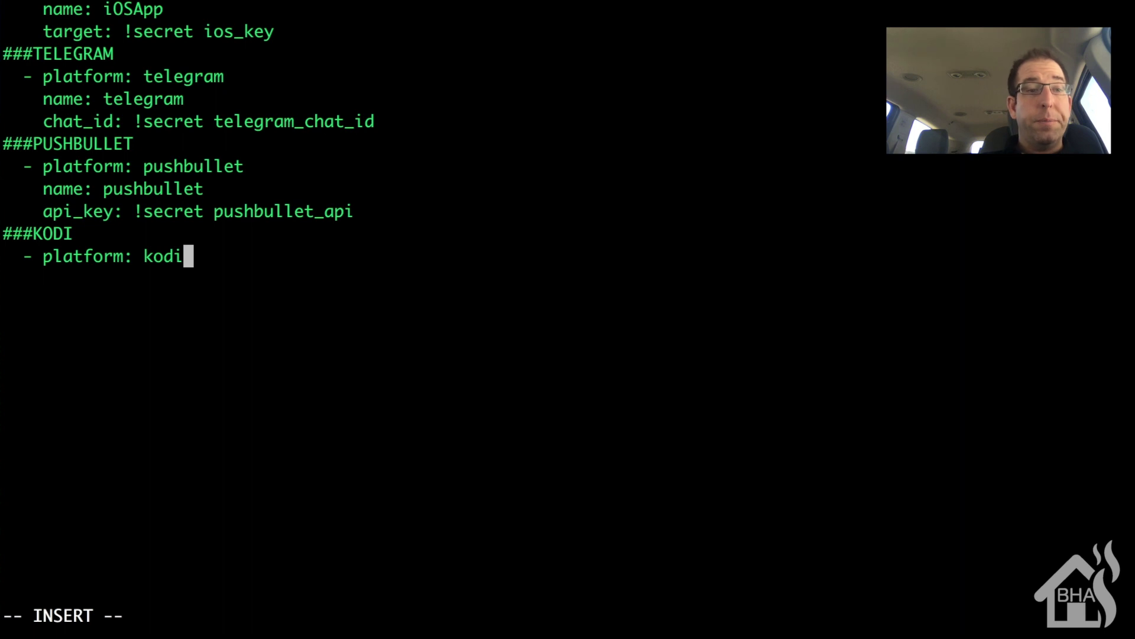
{"action": "key", "text": "Return"}
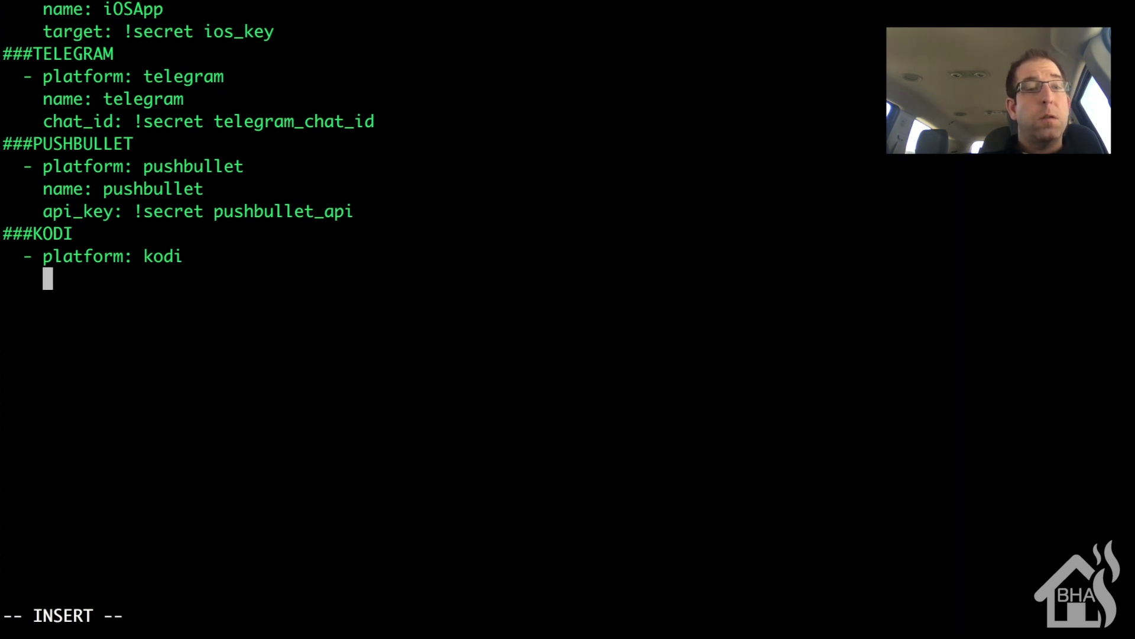
{"action": "type", "text": "name: "}
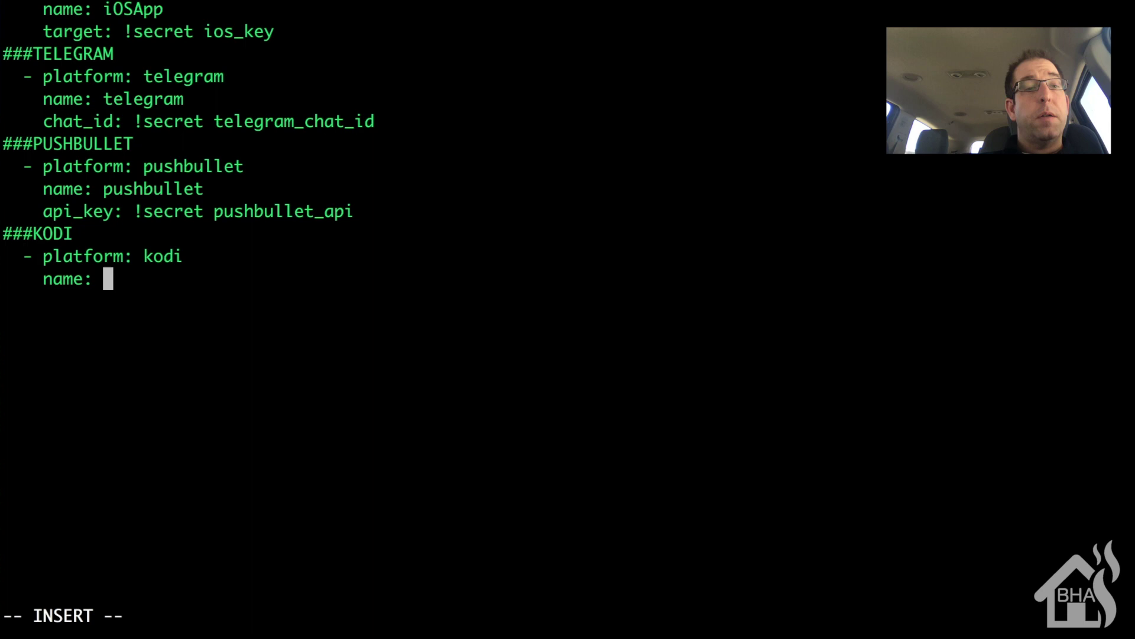
{"action": "type", "text": "kodi"}
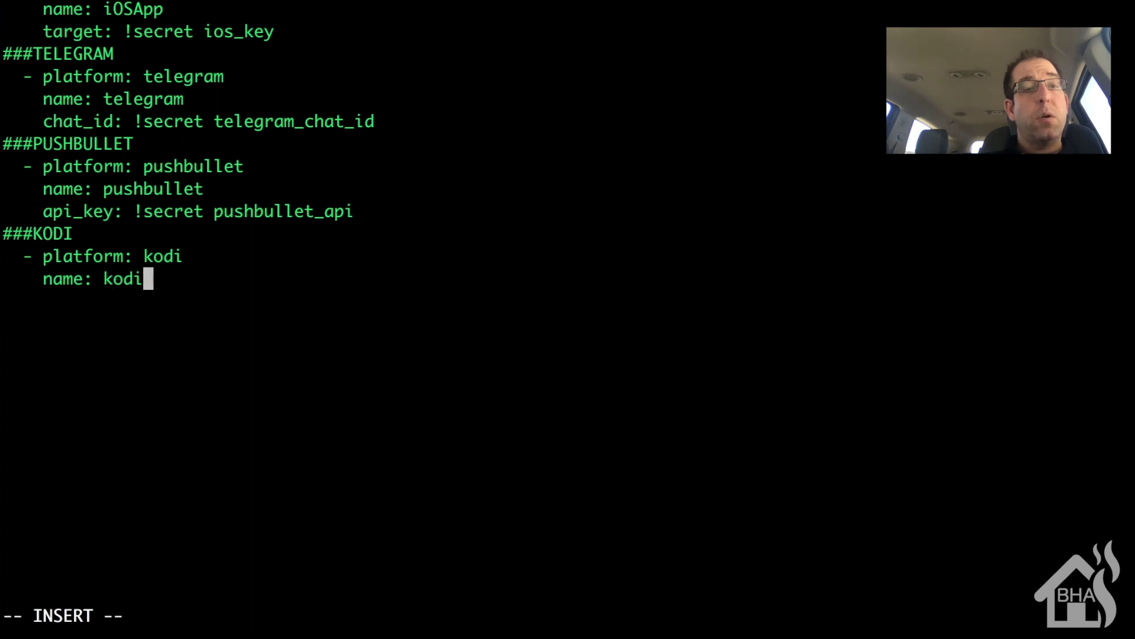
{"action": "type", "text": "_bedroom"}
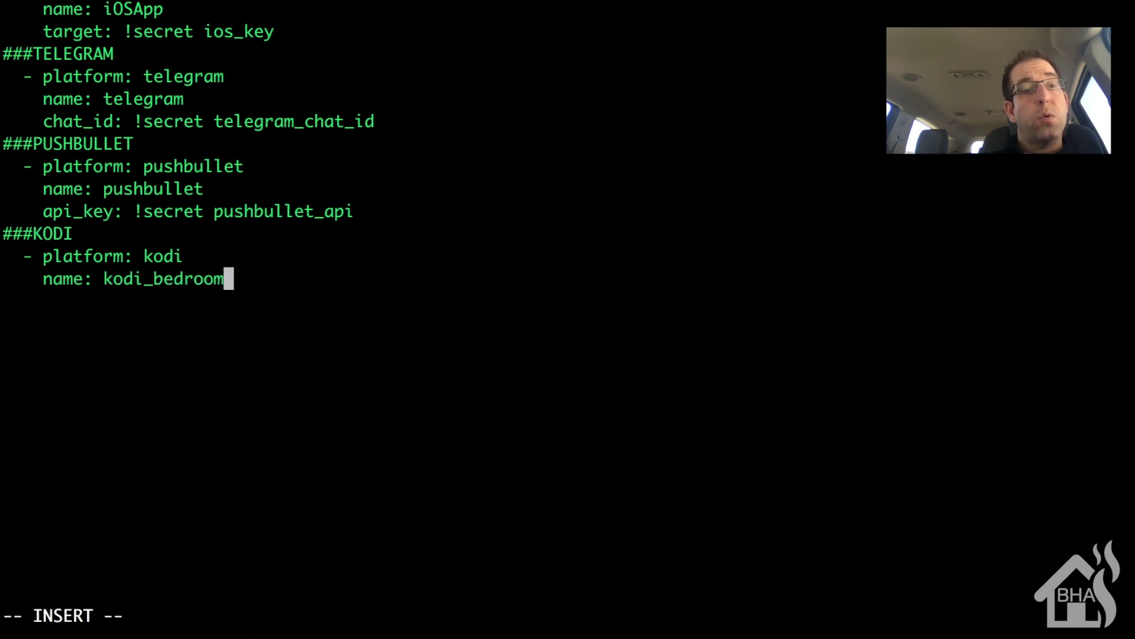
{"action": "key", "text": "Return"}
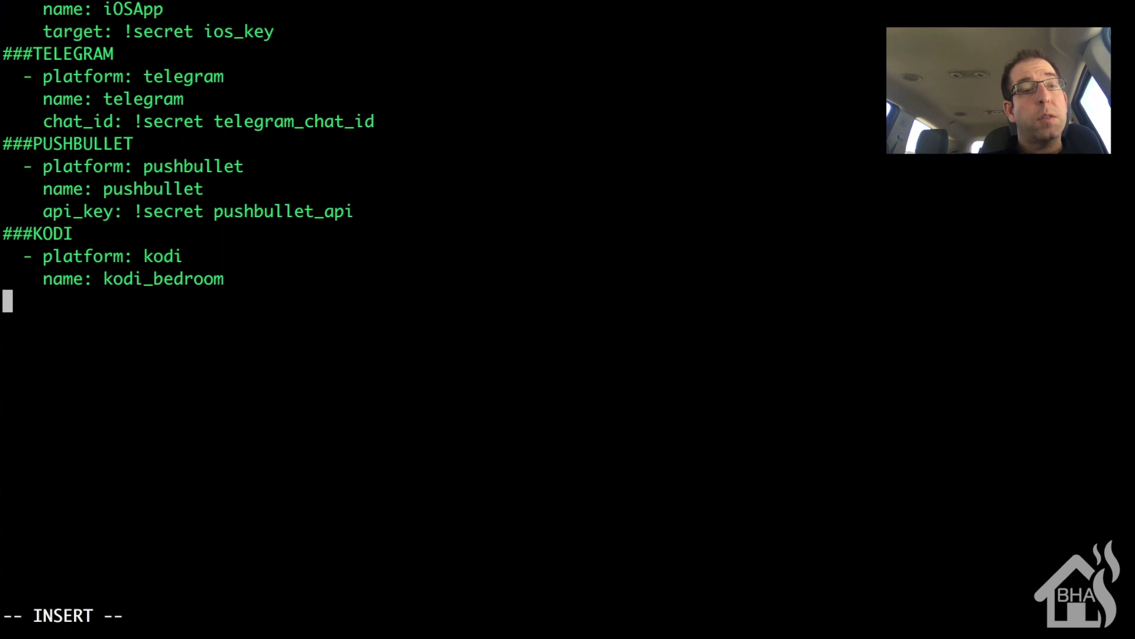
{"action": "type", "text": "h"}
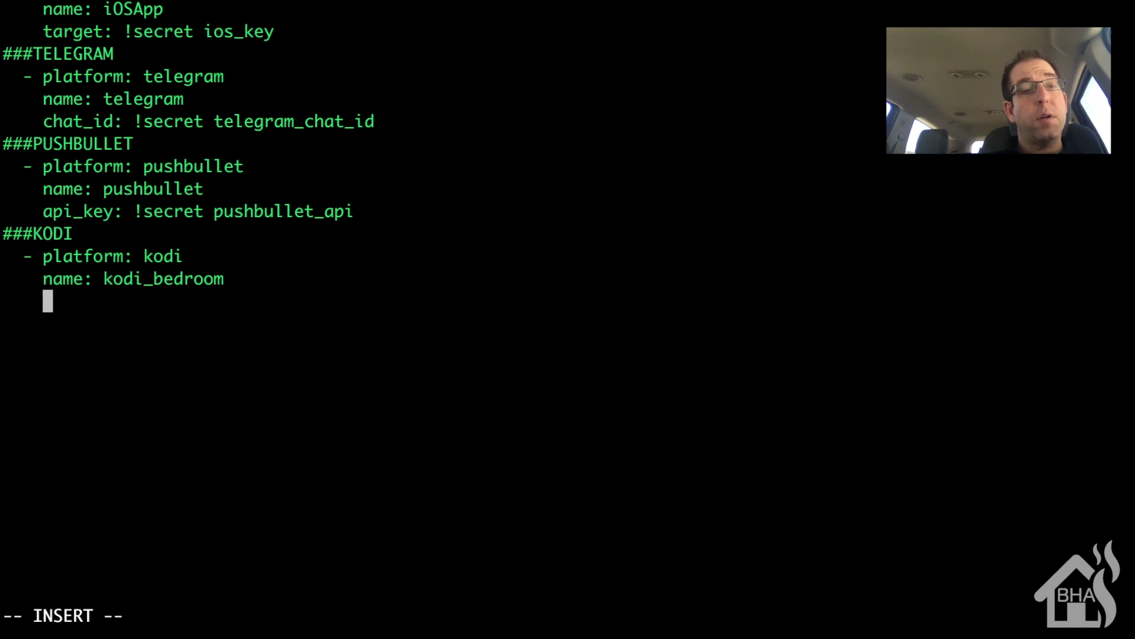
{"action": "type", "text": "ost: "}
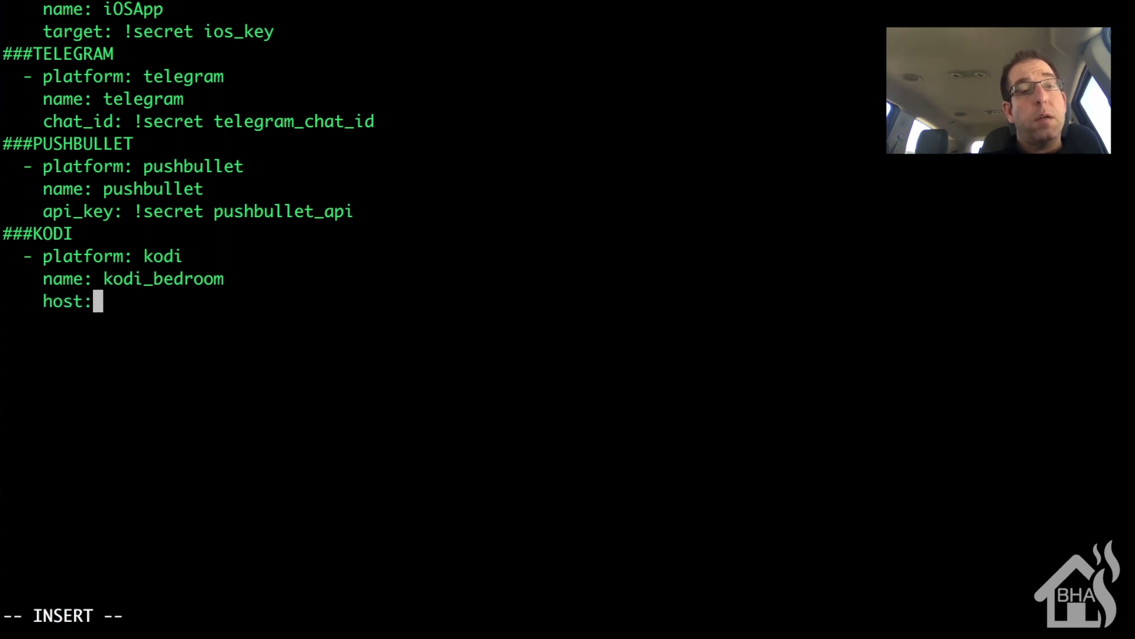
{"action": "type", "text": "10."}
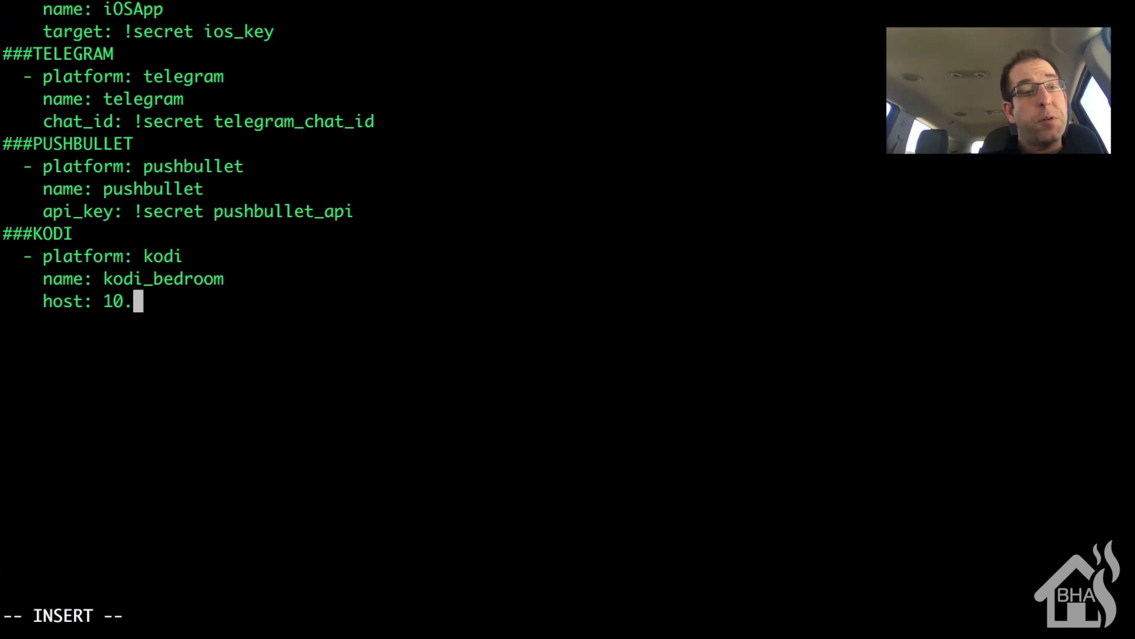
{"action": "type", "text": "10.10."}
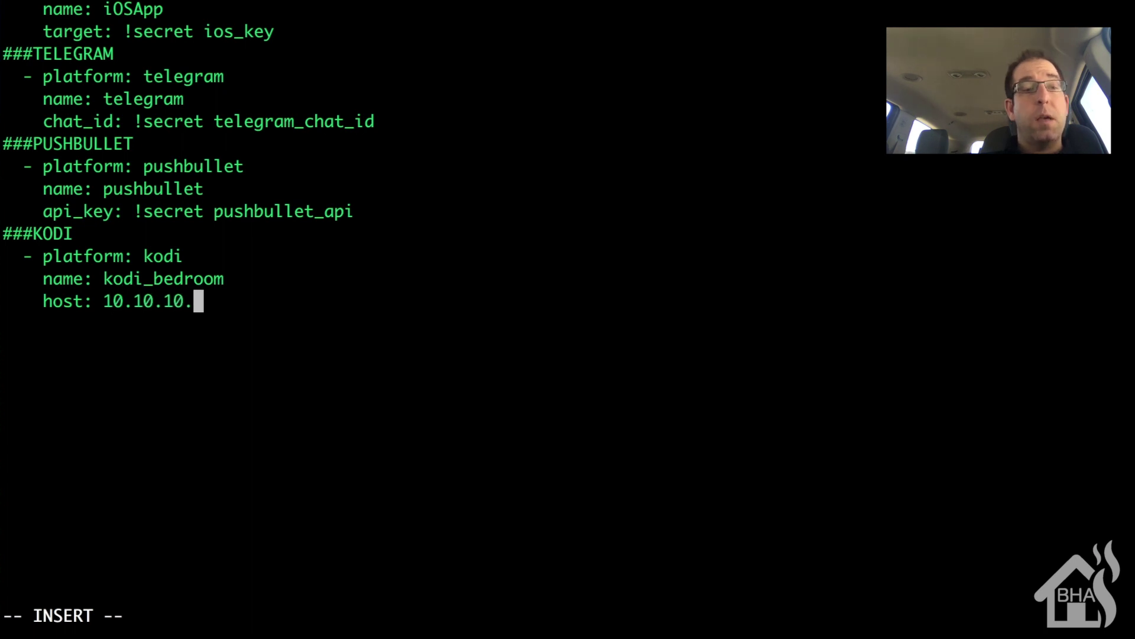
{"action": "type", "text": "11"}
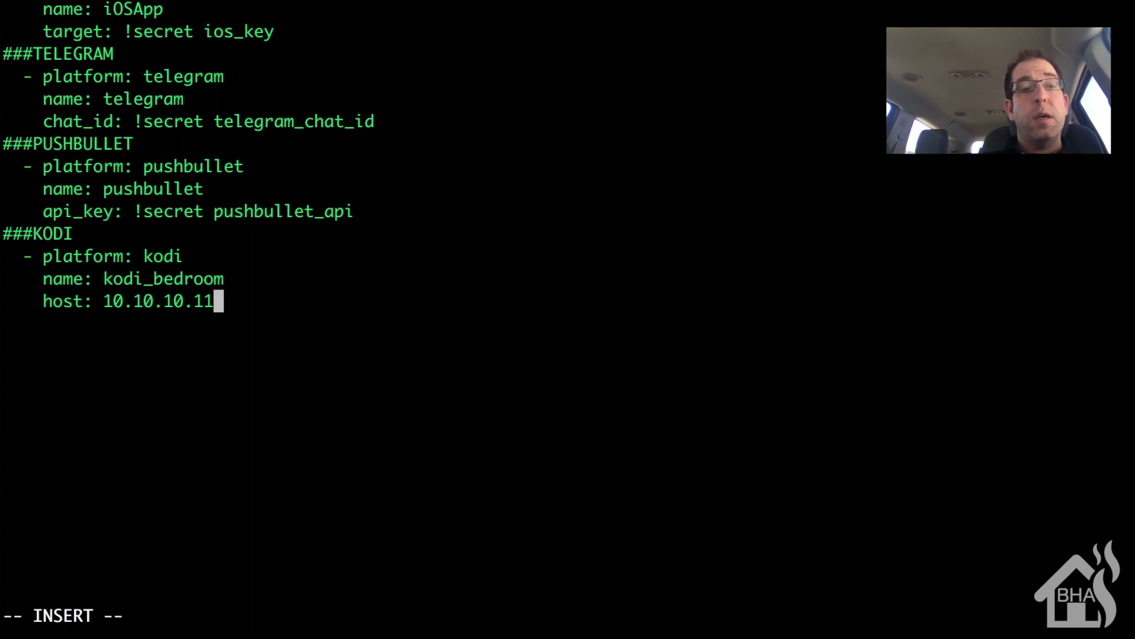
{"action": "key", "text": "Return"}
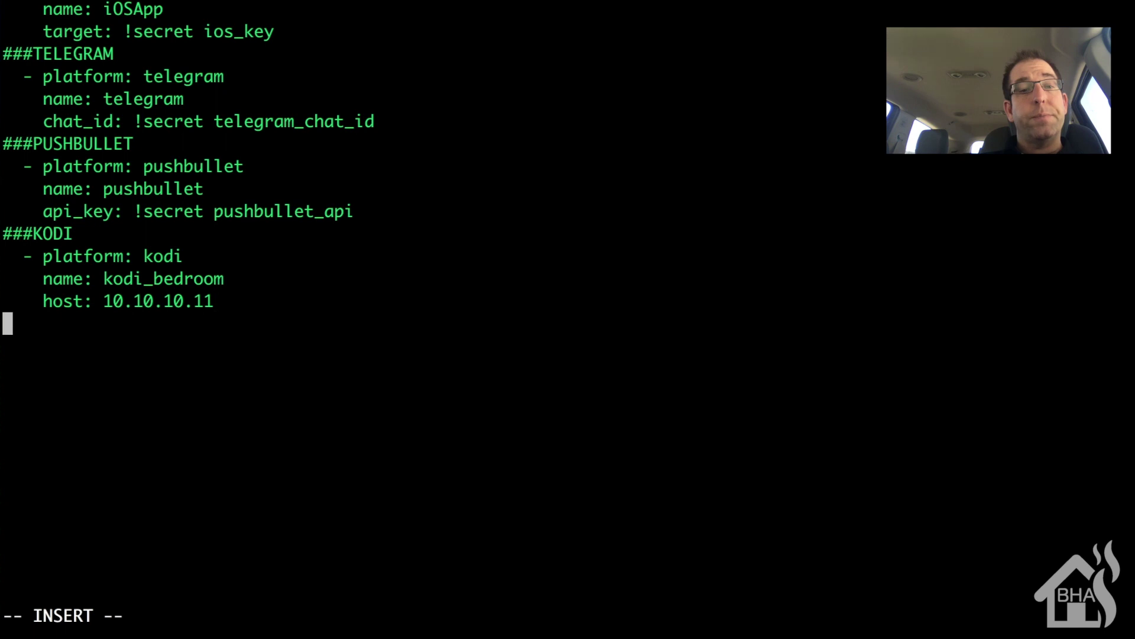
{"action": "key", "text": "Escape"}
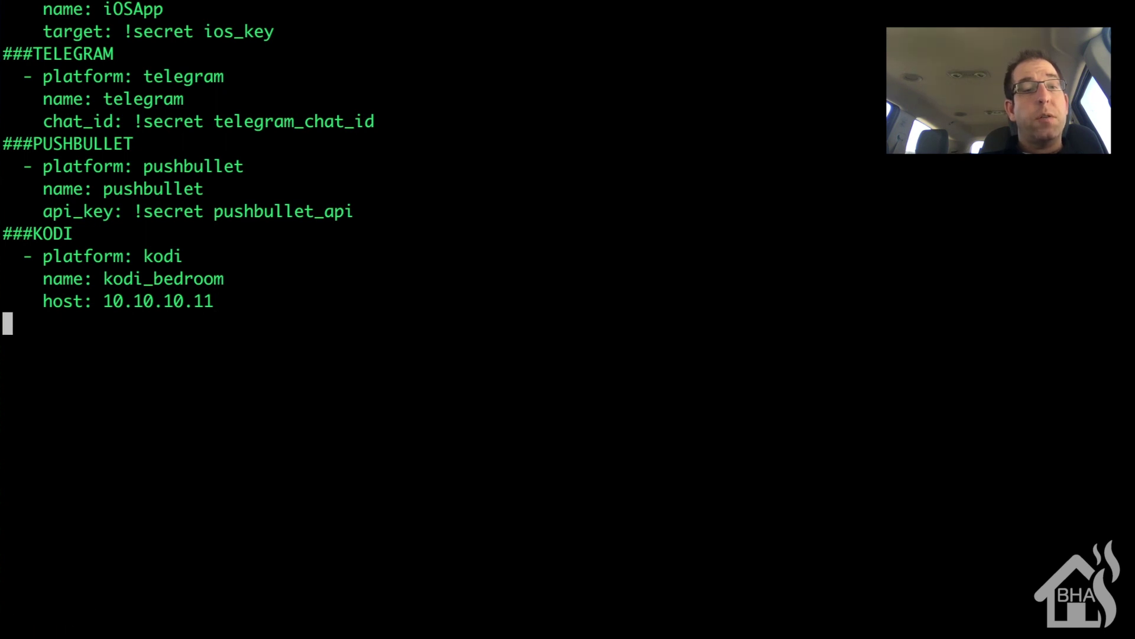
{"action": "type", "text": ":"}
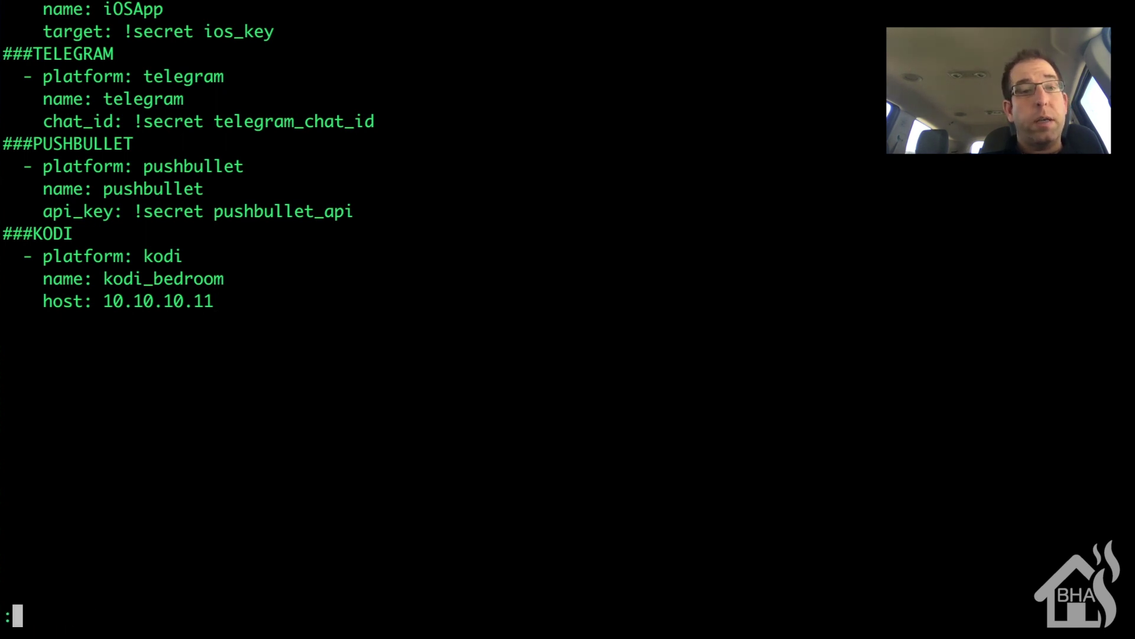
{"action": "type", "text": "wq!"}
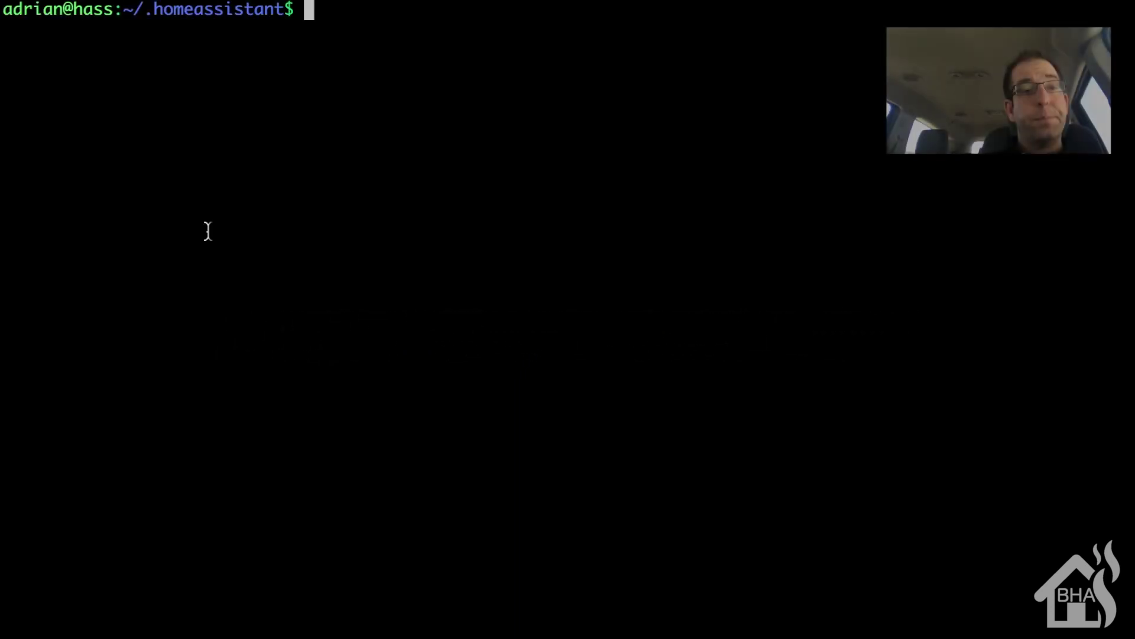
Open script_configs/test.yaml with sudo vi and go to the blank line after test_pushbullet
{"action": "type", "text": "sudo vi "}
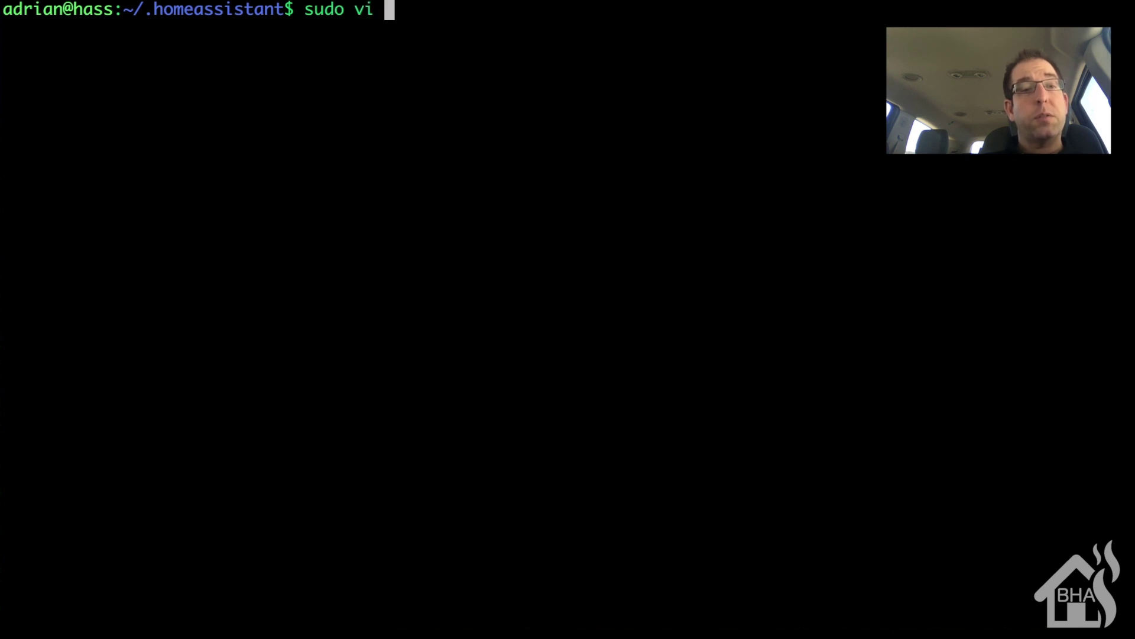
{"action": "type", "text": "script"}
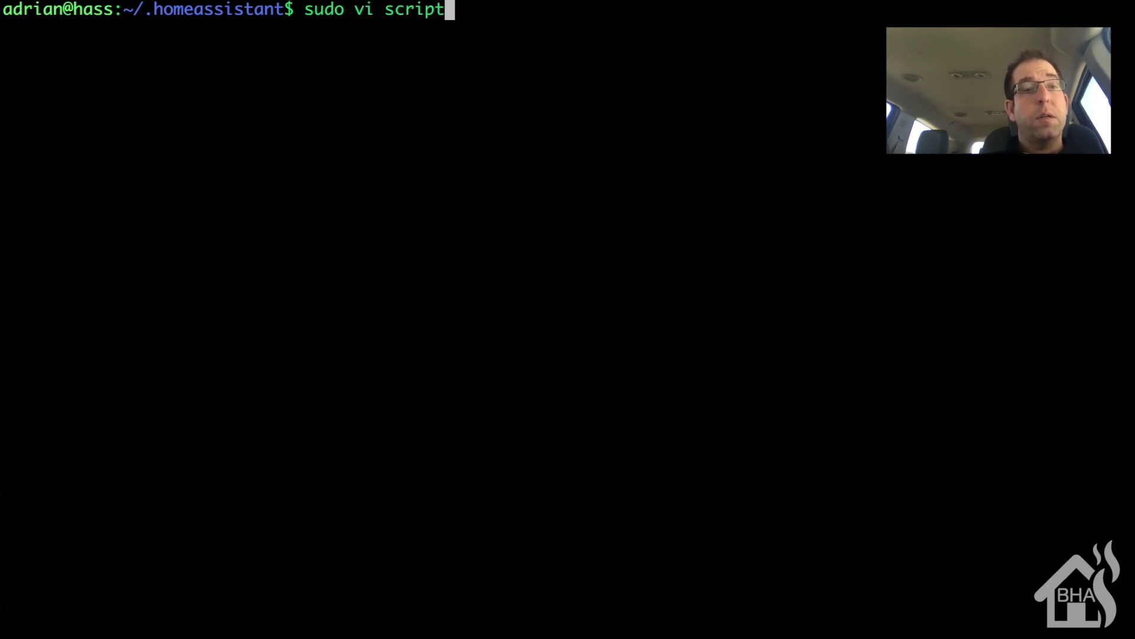
{"action": "type", "text": "_c"}
{"action": "key", "text": "Tab"}
{"action": "type", "text": "te"}
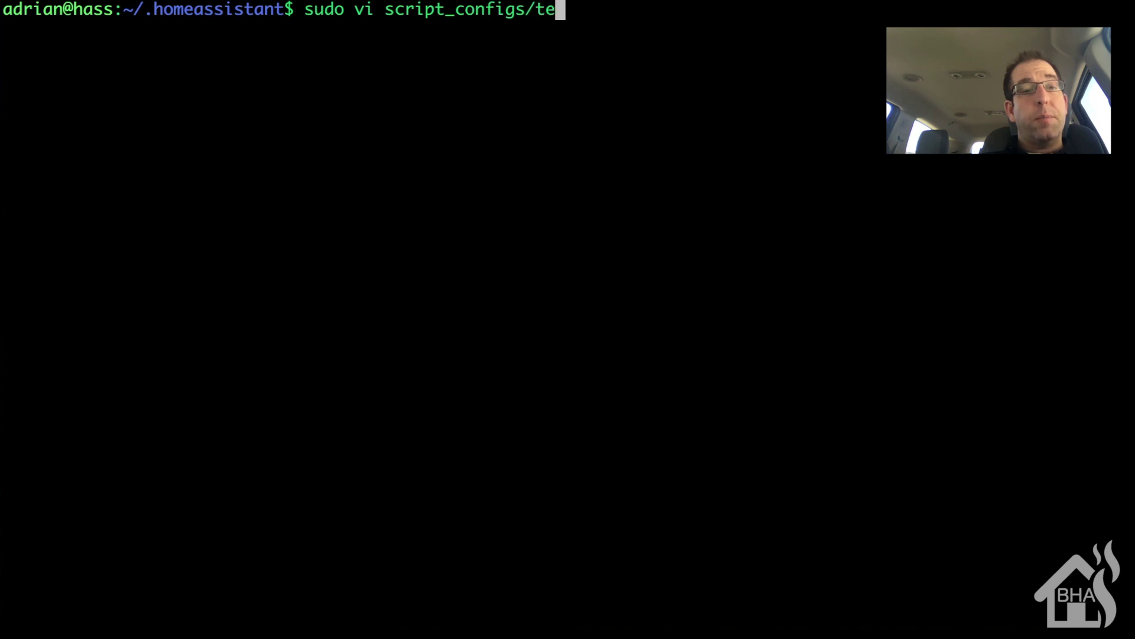
{"action": "key", "text": "Tab"}
{"action": "key", "text": "Return"}
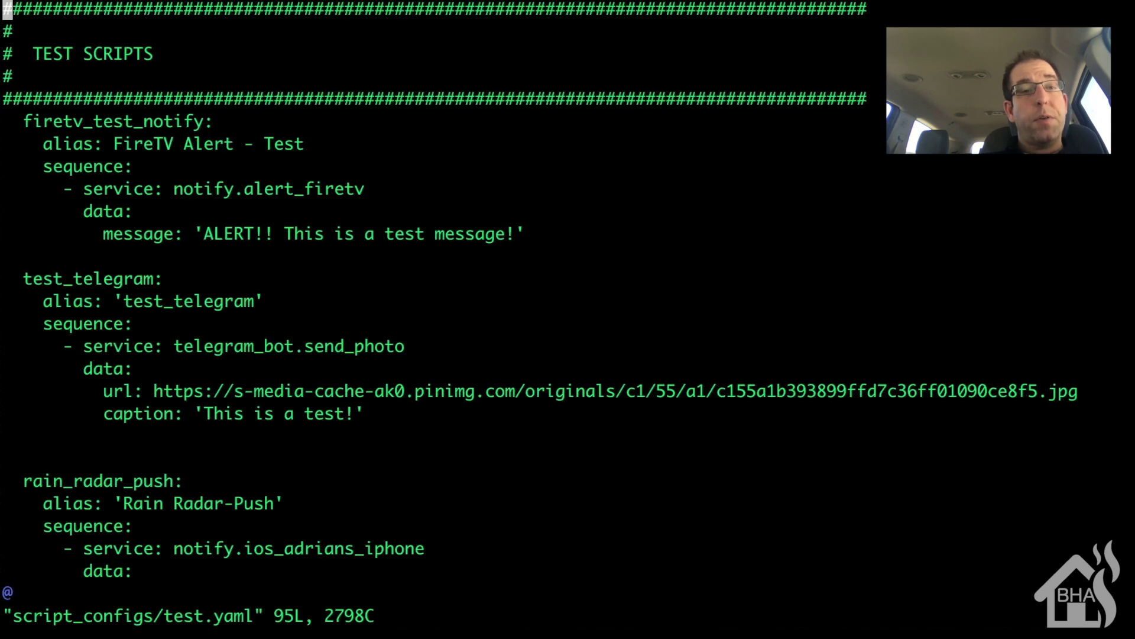
{"action": "key", "text": "G"}
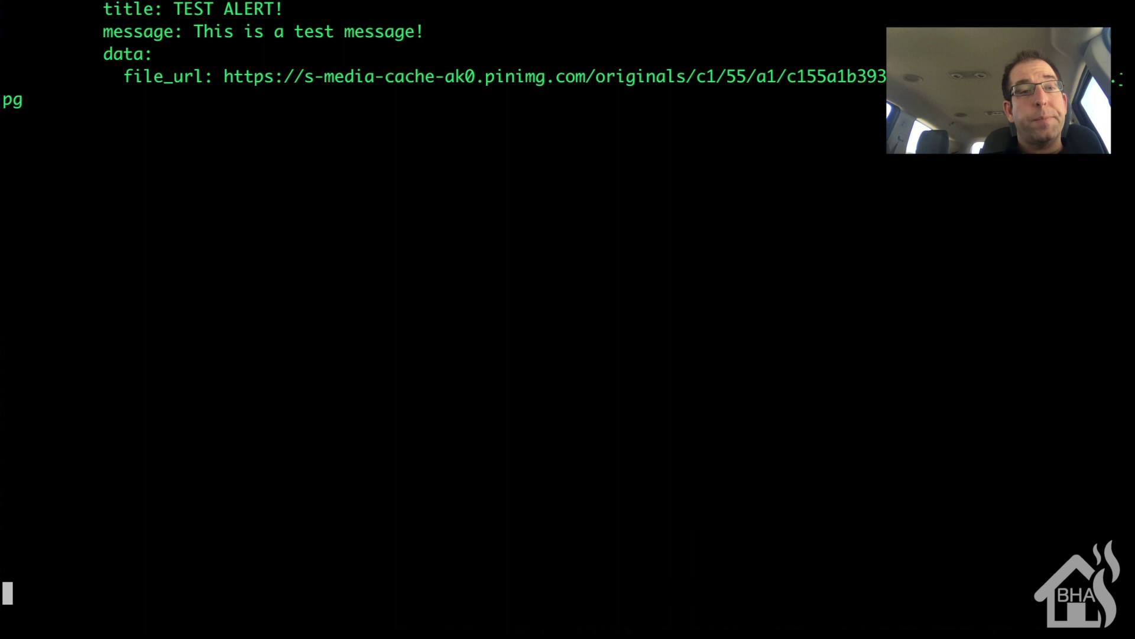
{"action": "key", "text": "Up"}
{"action": "key", "text": "Up"}
{"action": "key", "text": "Up"}
{"action": "key", "text": "Up"}
{"action": "key", "text": "Up"}
{"action": "key", "text": "Up"}
{"action": "key", "text": "Up"}
{"action": "key", "text": "Up"}
{"action": "key", "text": "Up"}
{"action": "key", "text": "Up"}
{"action": "key", "text": "Up"}
{"action": "key", "text": "Up"}
{"action": "key", "text": "Up"}
{"action": "key", "text": "Up"}
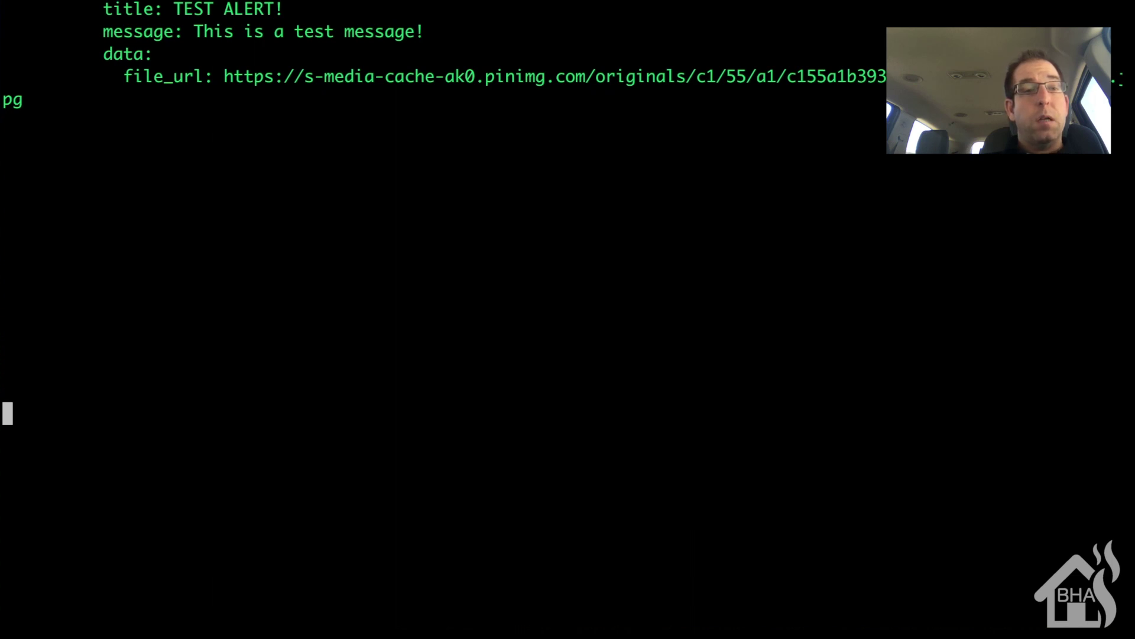
{"action": "key", "text": "Up"}
{"action": "key", "text": "Up"}
{"action": "key", "text": "Up"}
{"action": "key", "text": "Up"}
{"action": "key", "text": "Up"}
{"action": "key", "text": "Up"}
{"action": "key", "text": "Up"}
{"action": "key", "text": "Up"}
{"action": "key", "text": "Up"}
{"action": "key", "text": "Up"}
{"action": "key", "text": "Up"}
{"action": "key", "text": "Up"}
{"action": "key", "text": "Up"}
{"action": "key", "text": "Up"}
{"action": "key", "text": "Up"}
{"action": "key", "text": "Up"}
{"action": "key", "text": "Up"}
{"action": "key", "text": "Up"}
{"action": "key", "text": "Up"}
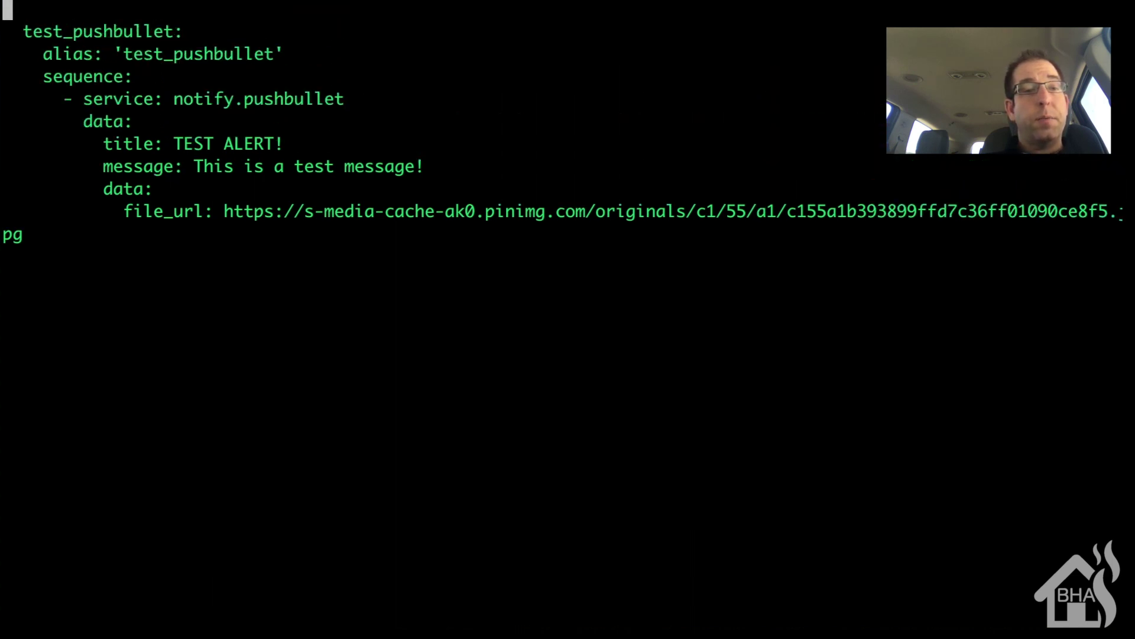
{"action": "key", "text": "Down"}
{"action": "key", "text": "Down"}
{"action": "key", "text": "Down"}
{"action": "key", "text": "Down"}
{"action": "key", "text": "Down"}
{"action": "key", "text": "Down"}
{"action": "key", "text": "Down"}
{"action": "key", "text": "Down"}
{"action": "key", "text": "Down"}
{"action": "key", "text": "Down"}
{"action": "key", "text": "Down"}
{"action": "key", "text": "Down"}
{"action": "key", "text": "Down"}
{"action": "key", "text": "Down"}
{"action": "key", "text": "Down"}
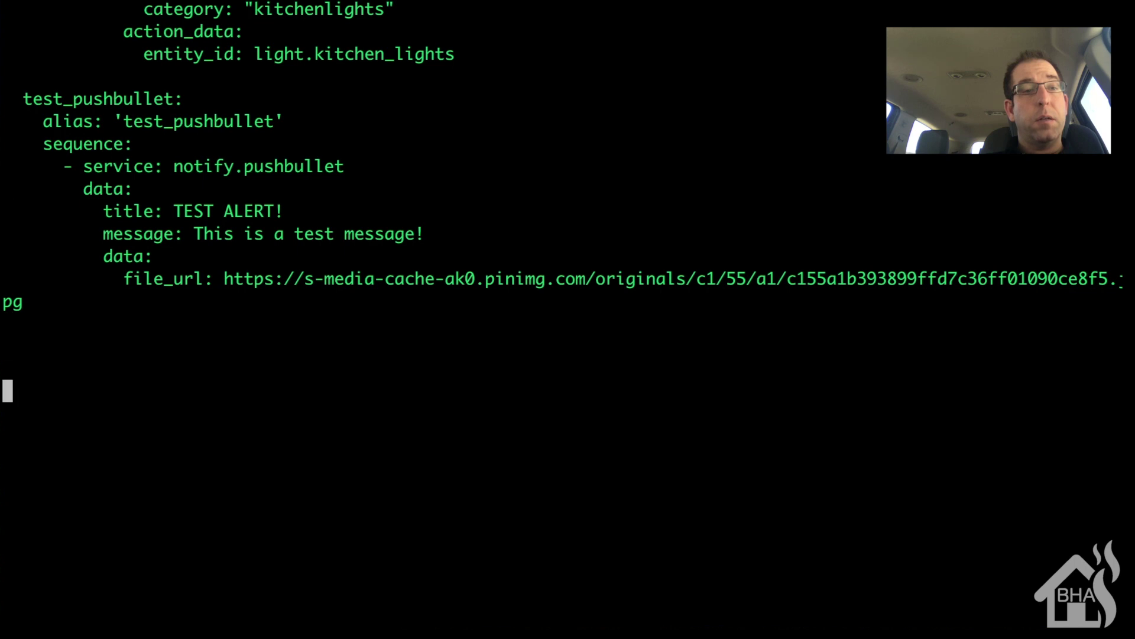
{"action": "key", "text": "Up"}
{"action": "key", "text": "Up"}
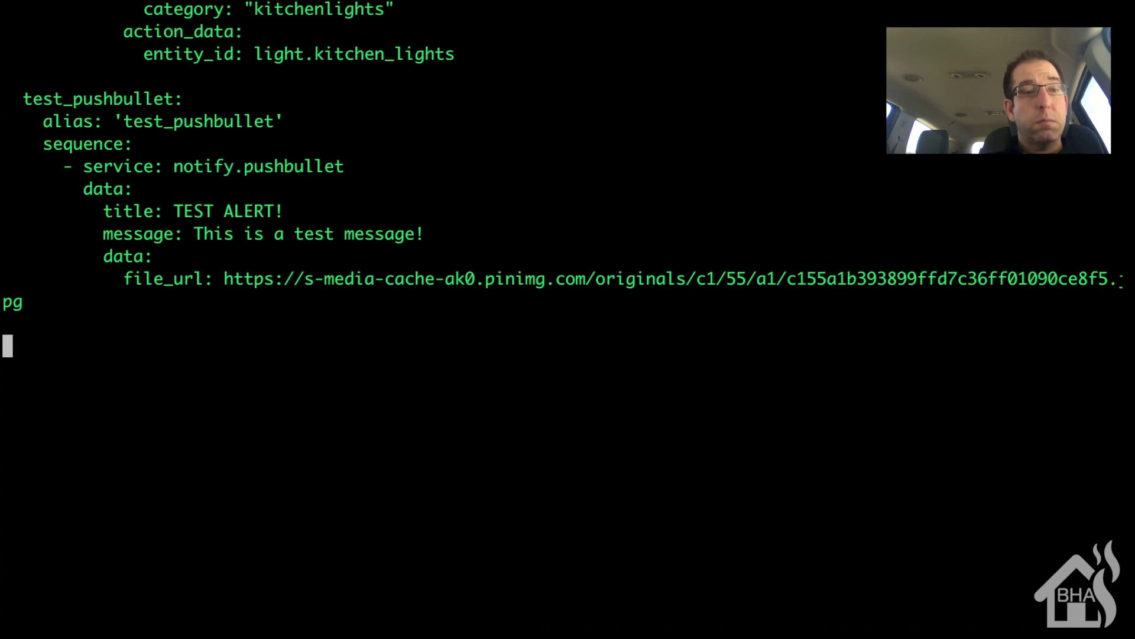
Insert a kodi_test_notify script with alias 'Kodi Alert - Test'
{"action": "type", "text": "i  "}
{"action": "type", "text": "k"}
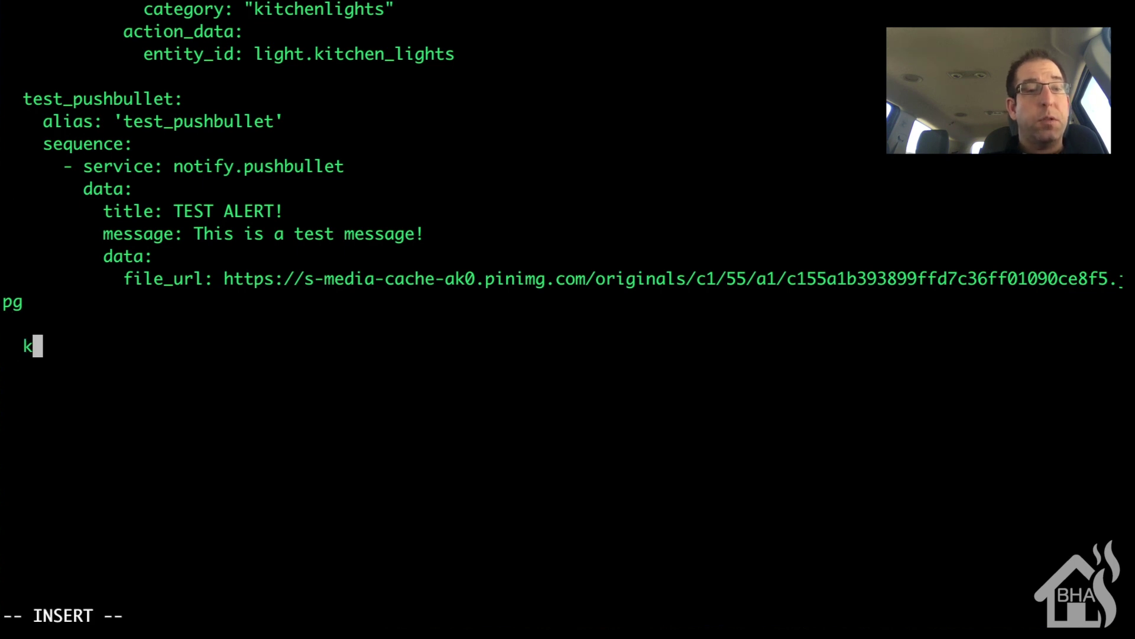
{"action": "type", "text": "p"}
{"action": "key", "text": "BackSpace"}
{"action": "type", "text": "od"}
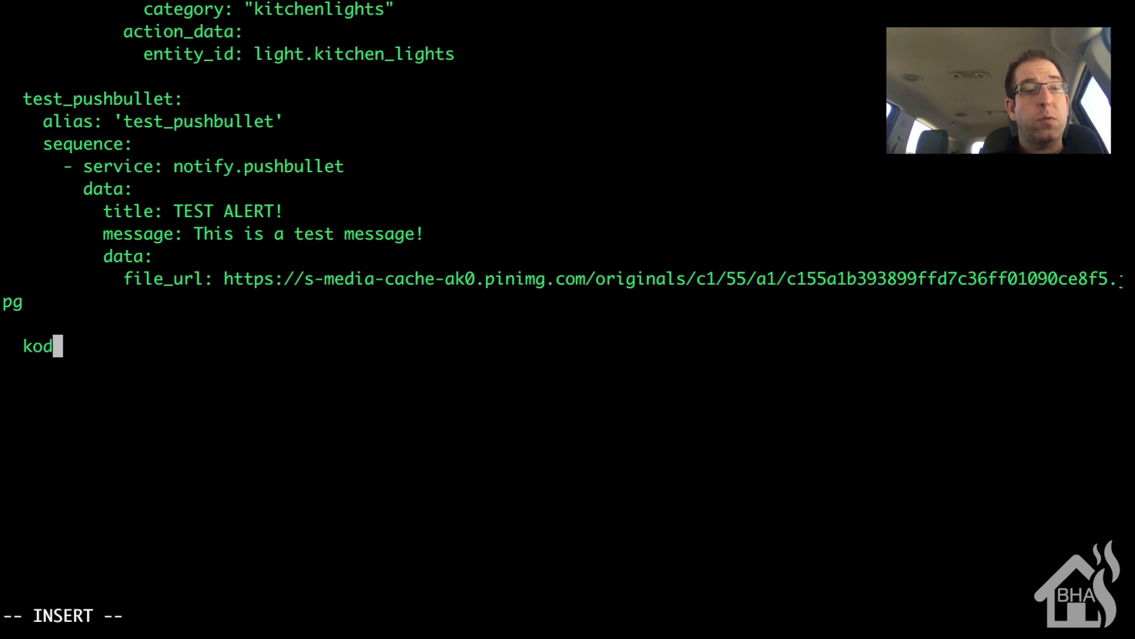
{"action": "type", "text": "i_test"}
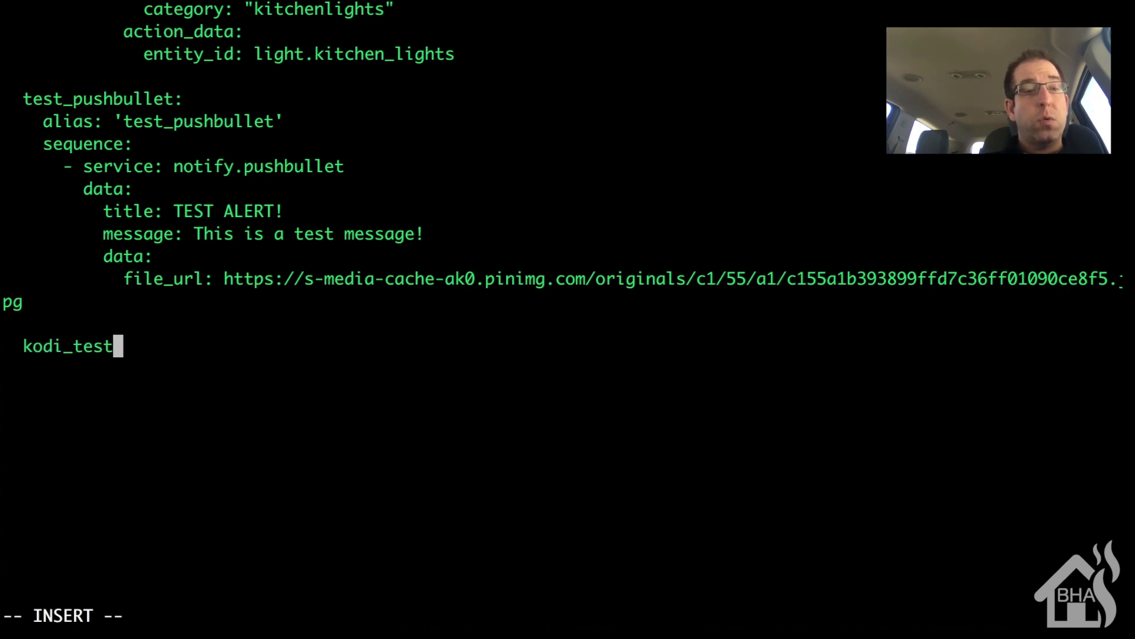
{"action": "type", "text": "_notif"}
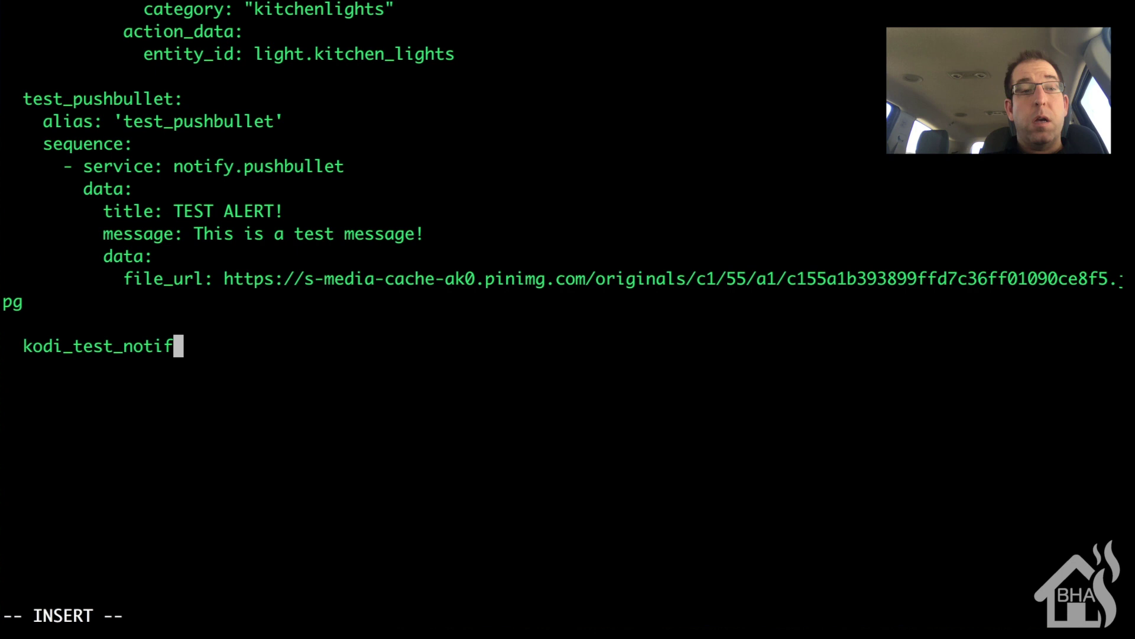
{"action": "type", "text": "y:"}
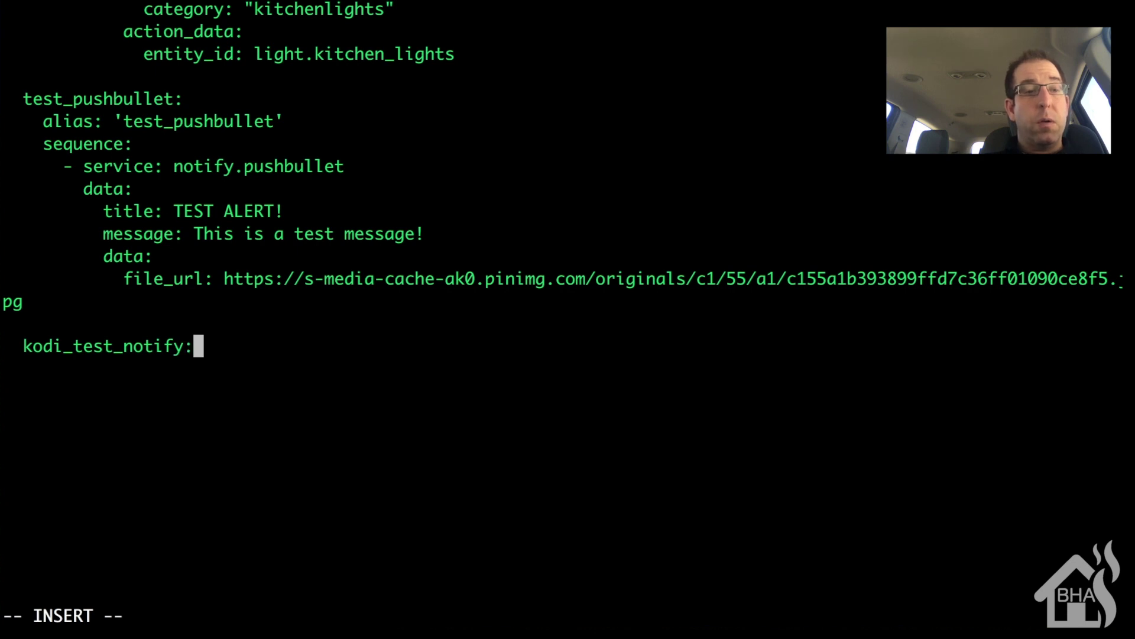
{"action": "key", "text": "Return"}
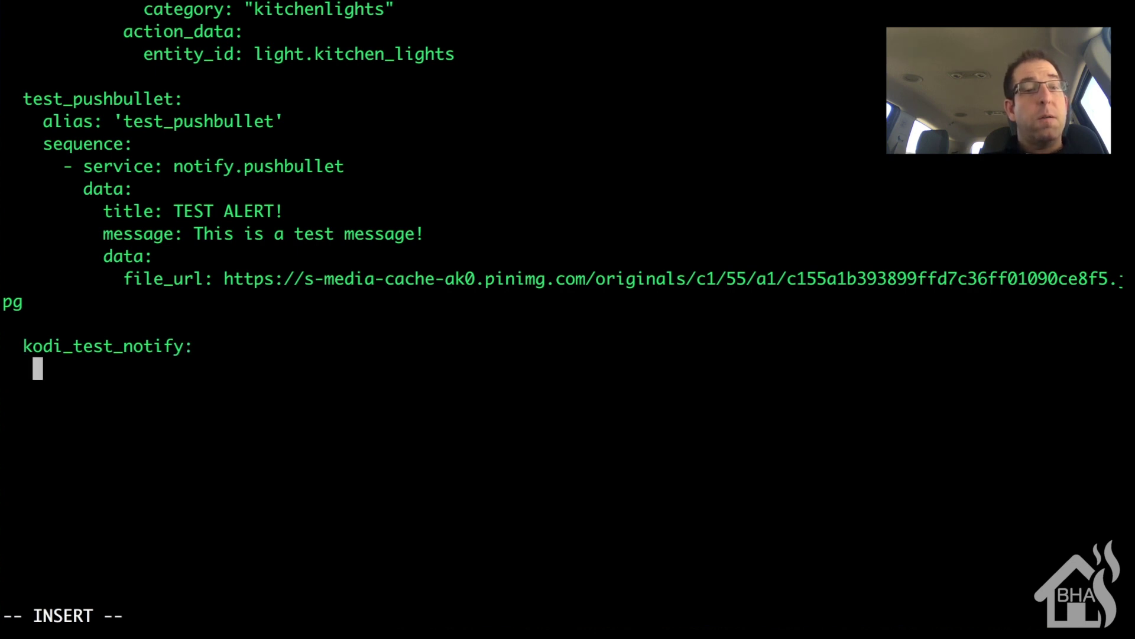
{"action": "type", "text": "a;ia"}
{"action": "key", "text": "BackSpace"}
{"action": "key", "text": "BackSpace"}
{"action": "key", "text": "BackSpace"}
{"action": "type", "text": "li"}
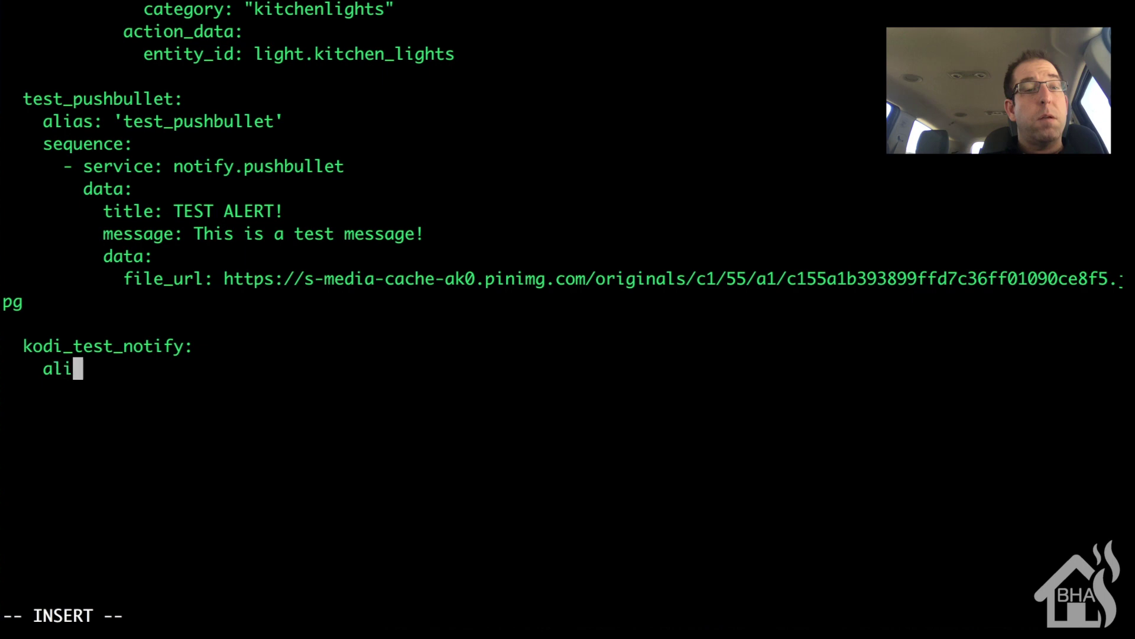
{"action": "type", "text": "as\""}
{"action": "key", "text": "BackSpace"}
{"action": "type", "text": ":"}
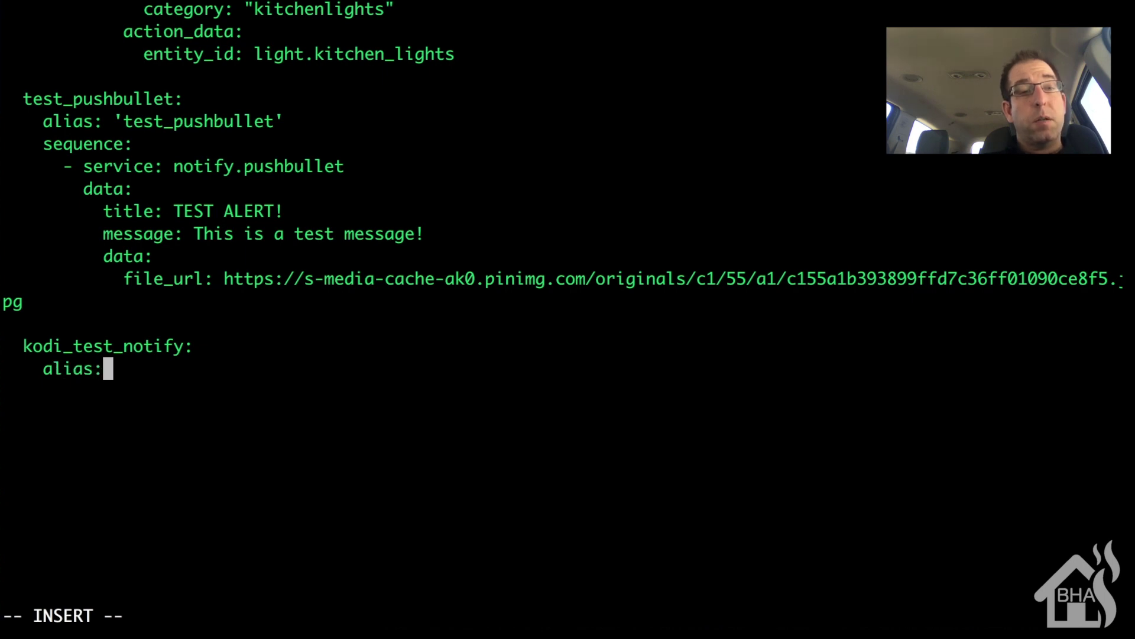
{"action": "type", "text": " K"}
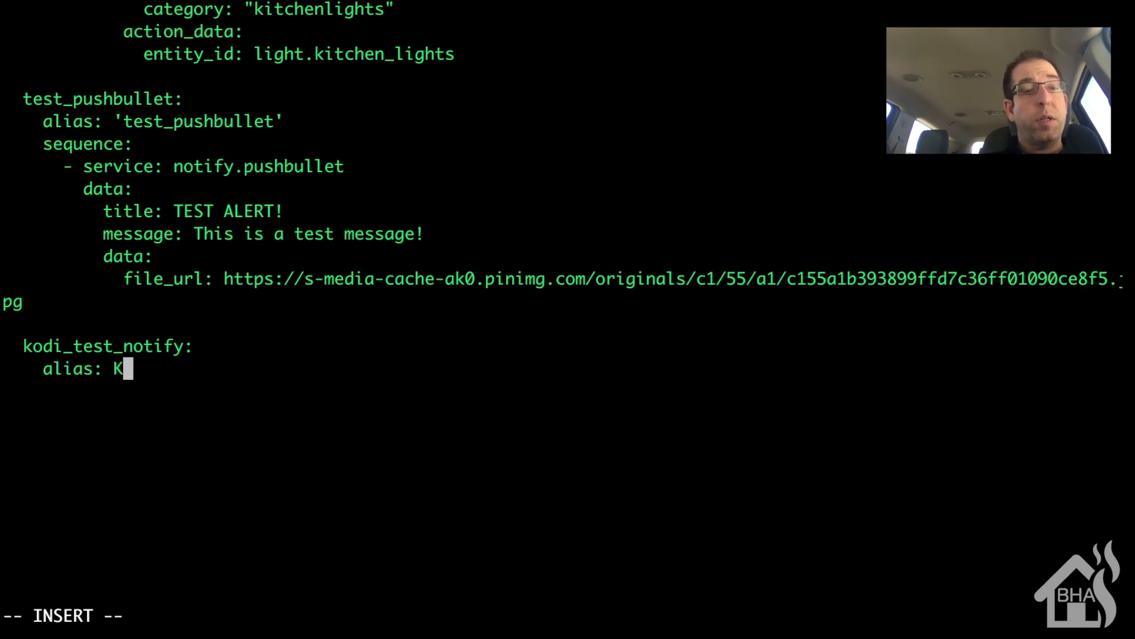
{"action": "type", "text": "odi Aler"}
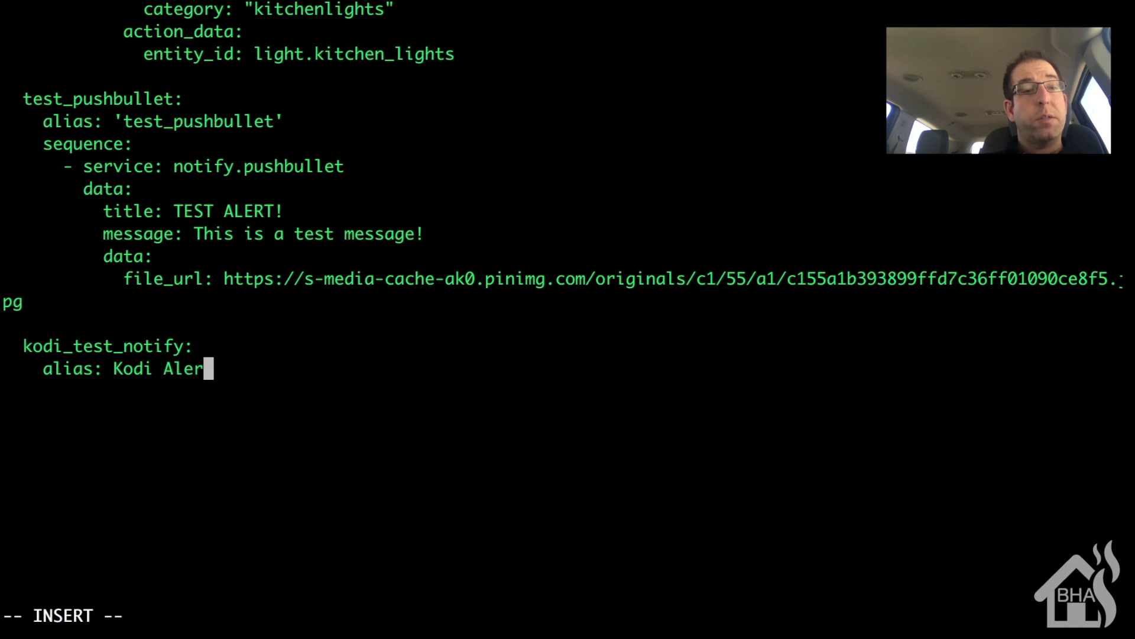
{"action": "type", "text": "t - Test"}
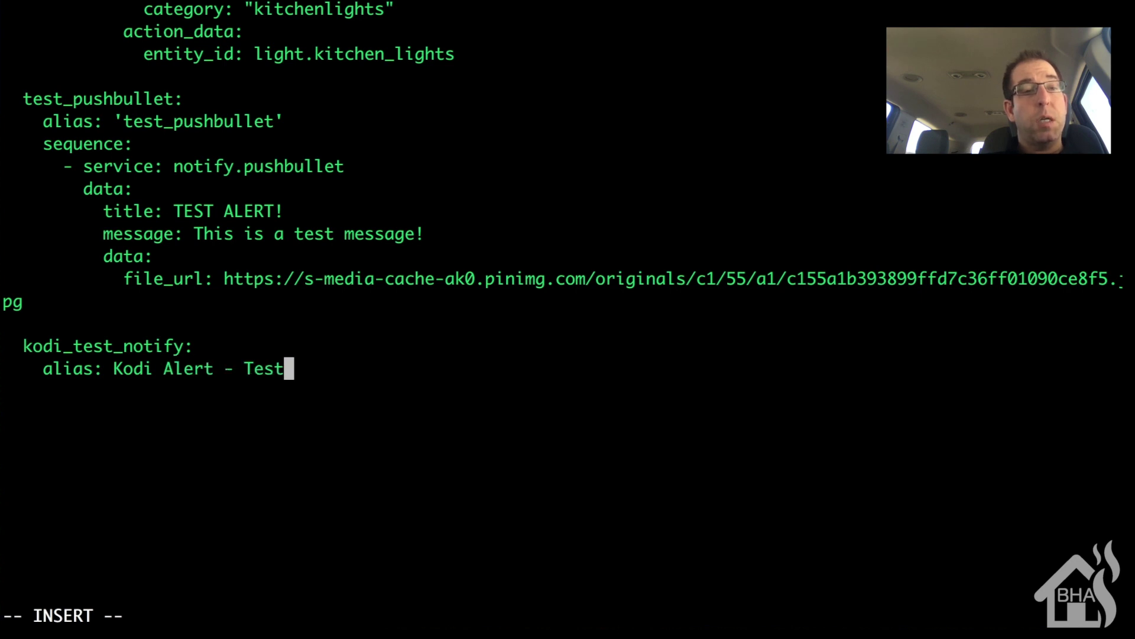
Add a sequence calling '- service: notify.kodi_bedroom' followed by a data: line
{"action": "key", "text": "Return"}
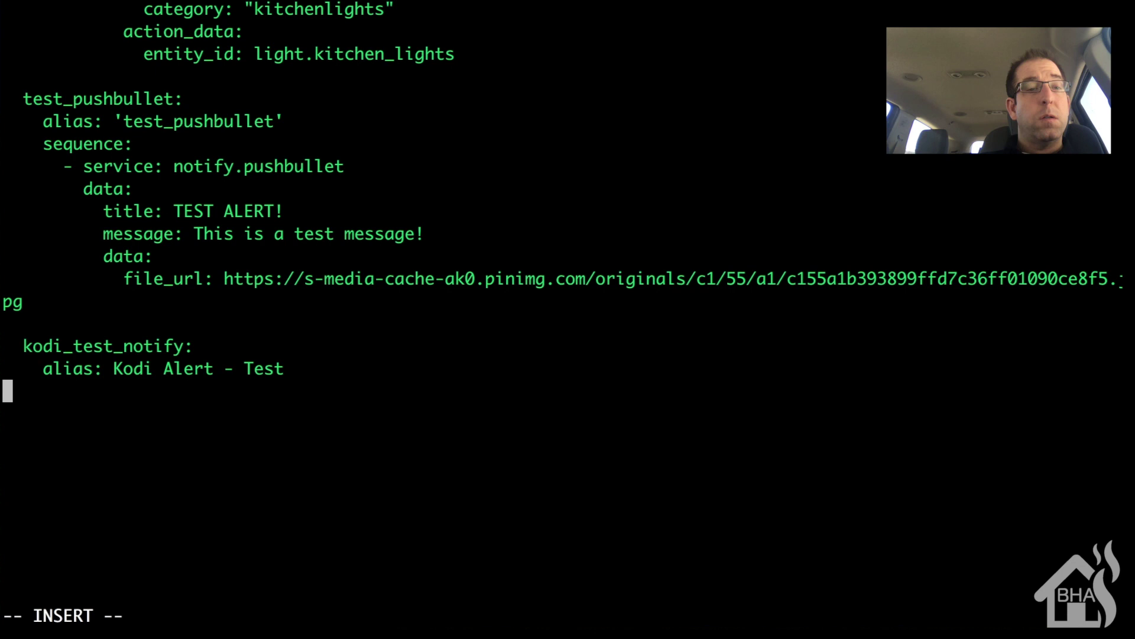
{"action": "type", "text": "se"}
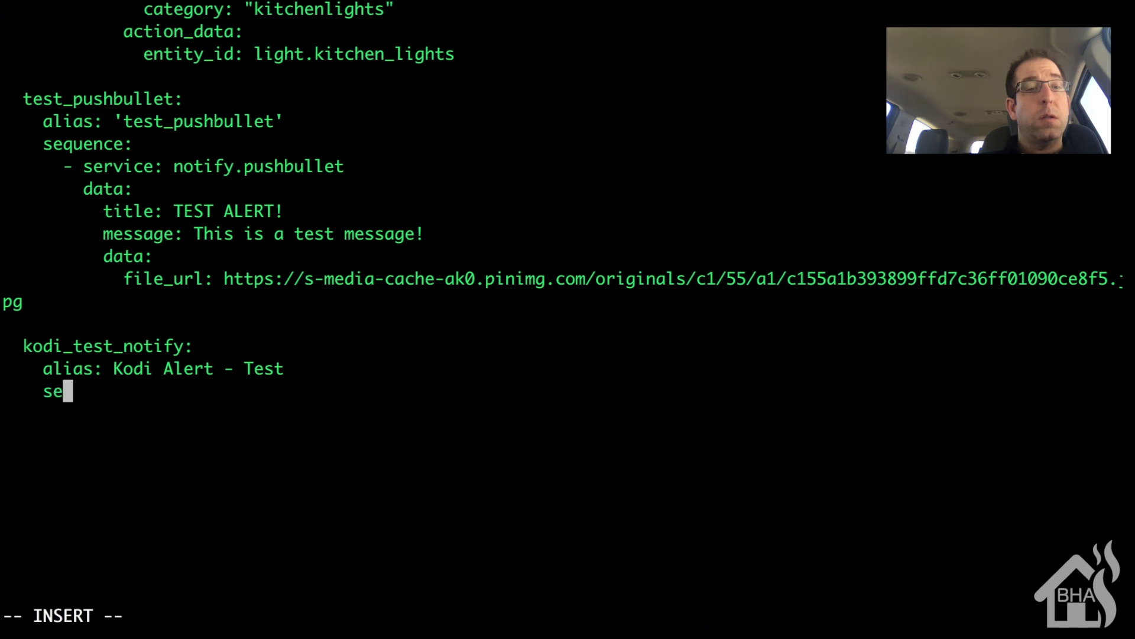
{"action": "type", "text": "quence:"}
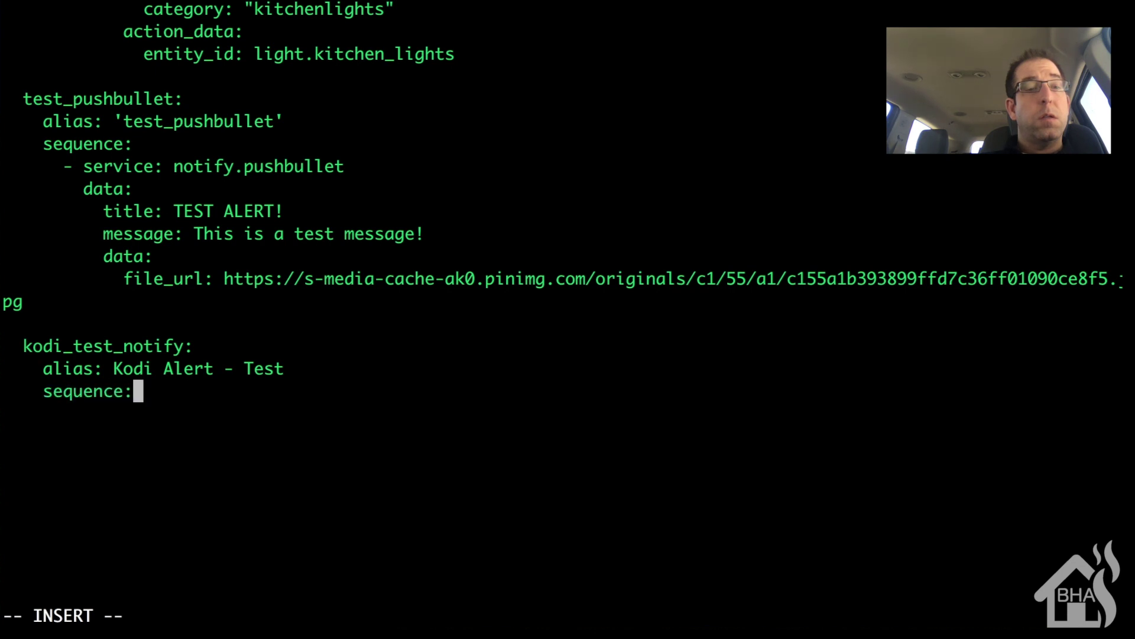
{"action": "key", "text": "Return"}
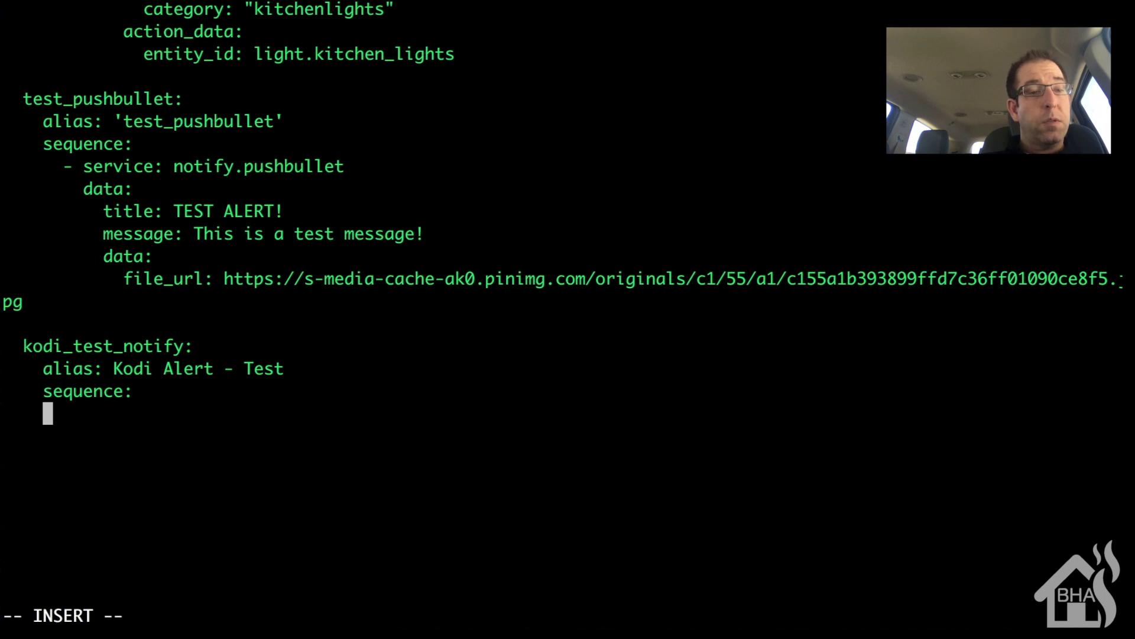
{"action": "type", "text": "- se"}
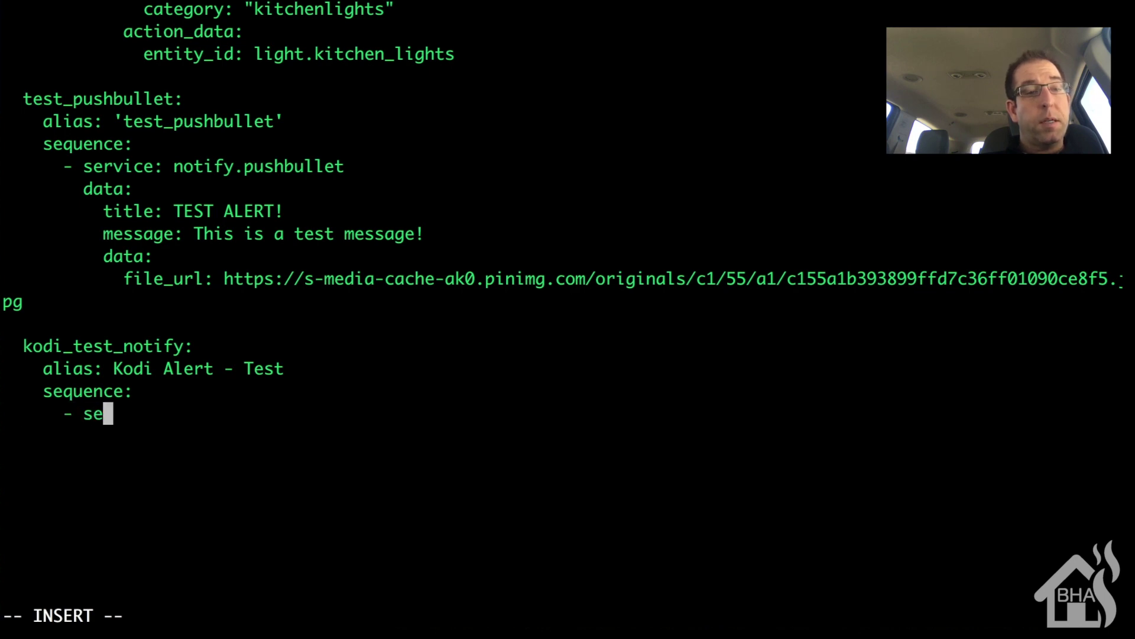
{"action": "type", "text": "rvice:"}
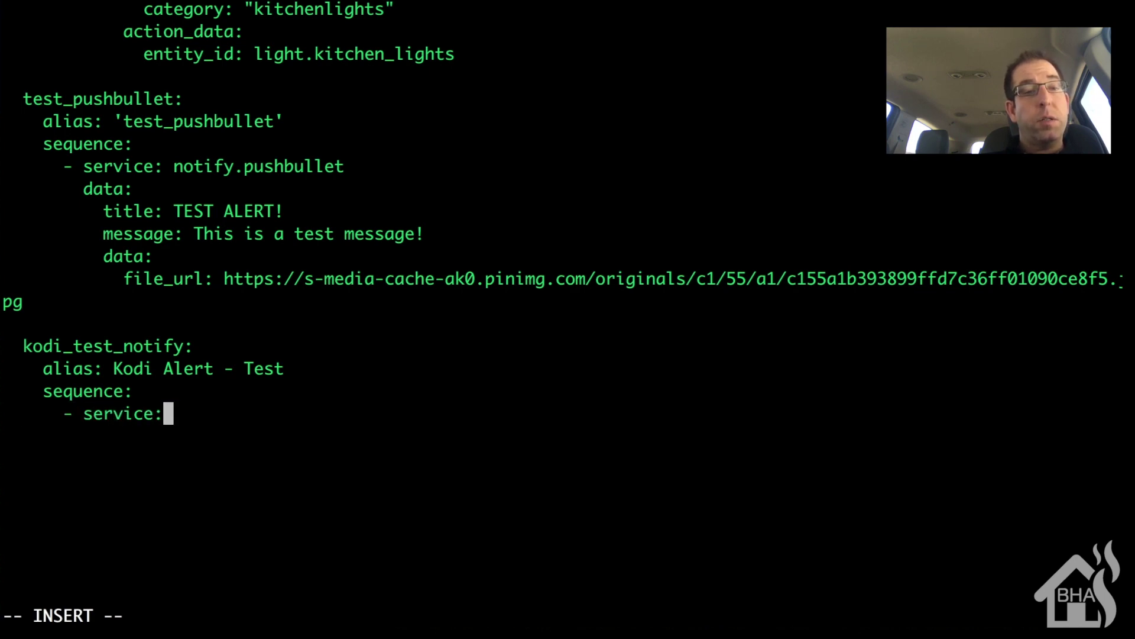
{"action": "type", "text": " noti"}
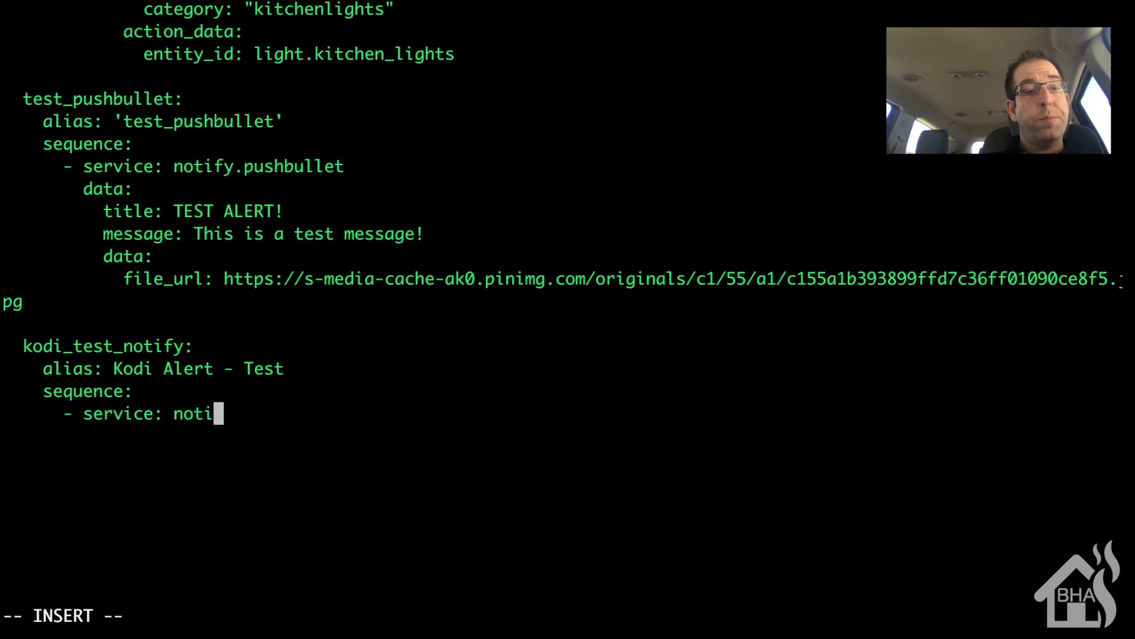
{"action": "type", "text": "fy.kod"}
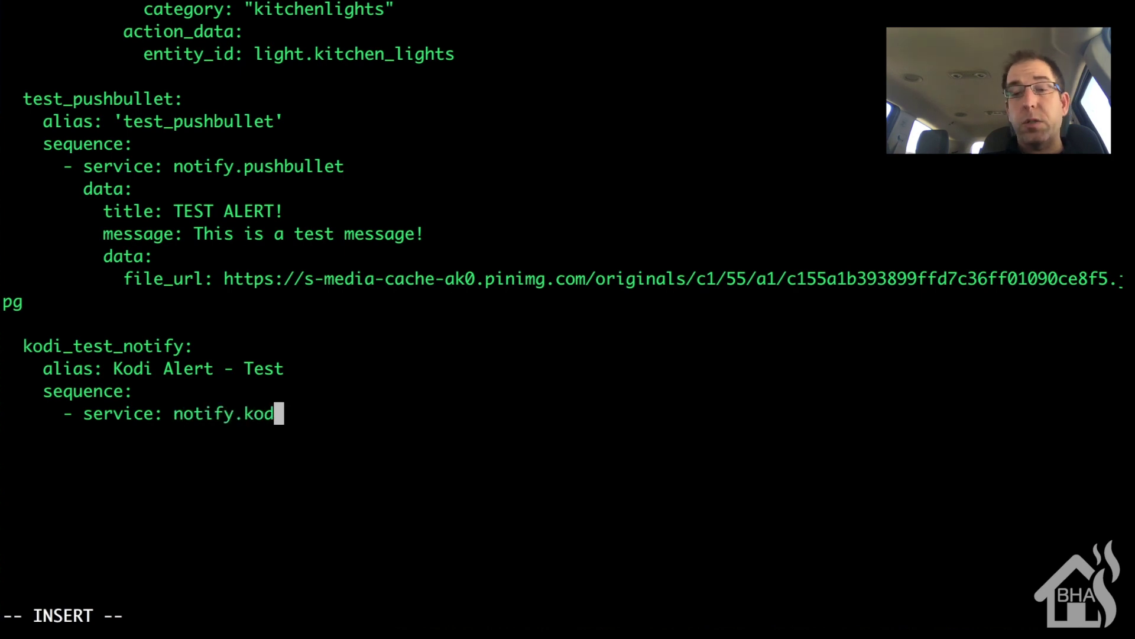
{"action": "type", "text": "i_bedroom"}
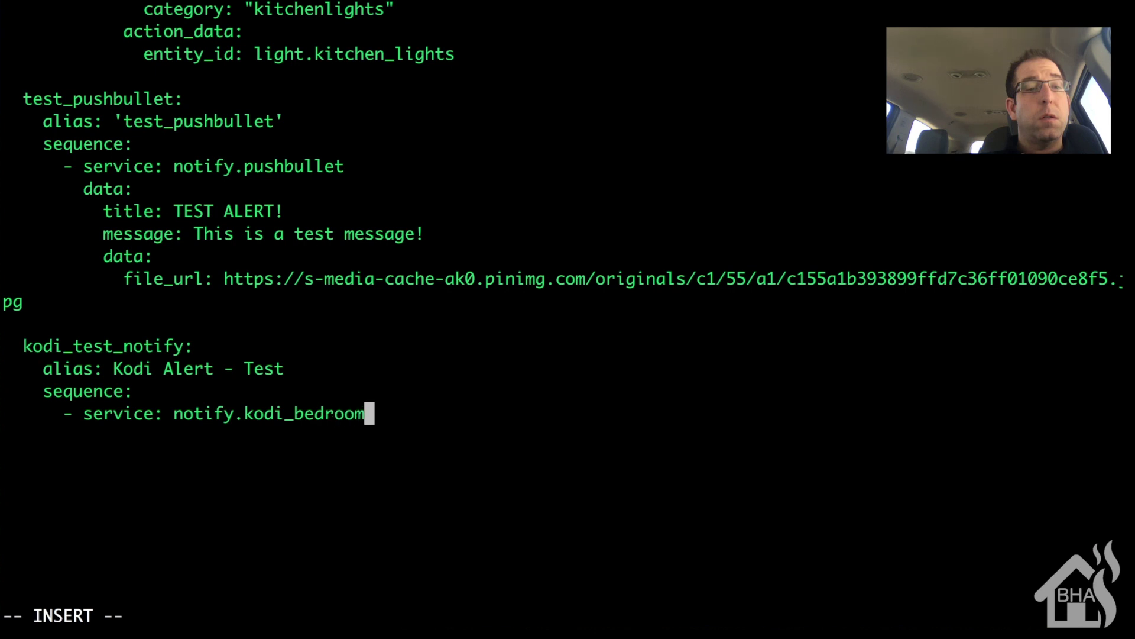
{"action": "key", "text": "Return"}
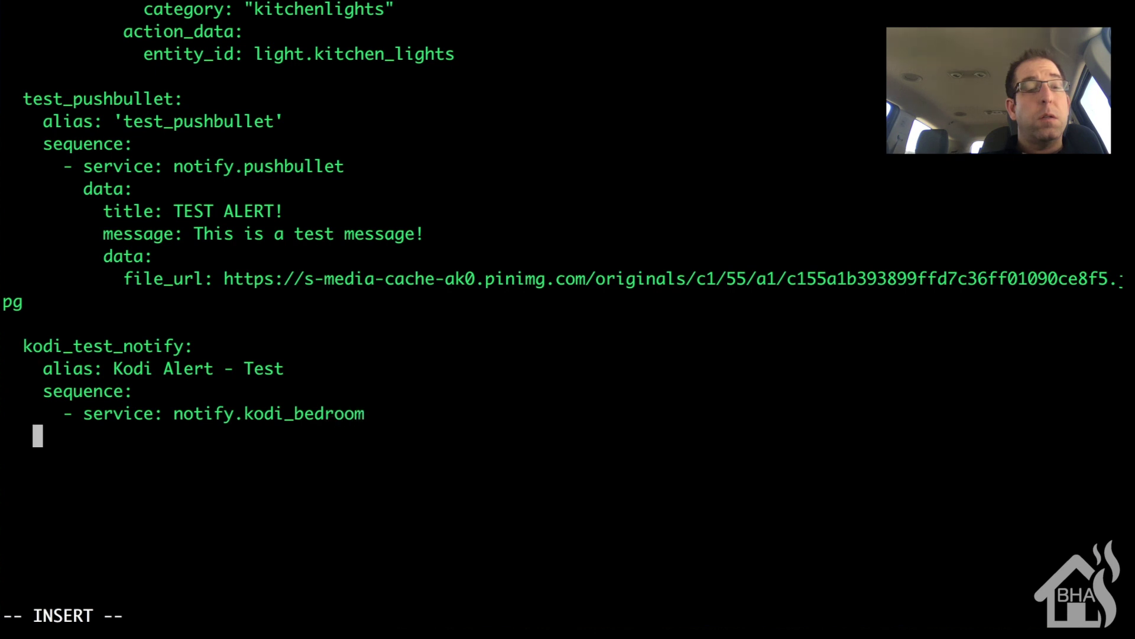
{"action": "type", "text": "data:"}
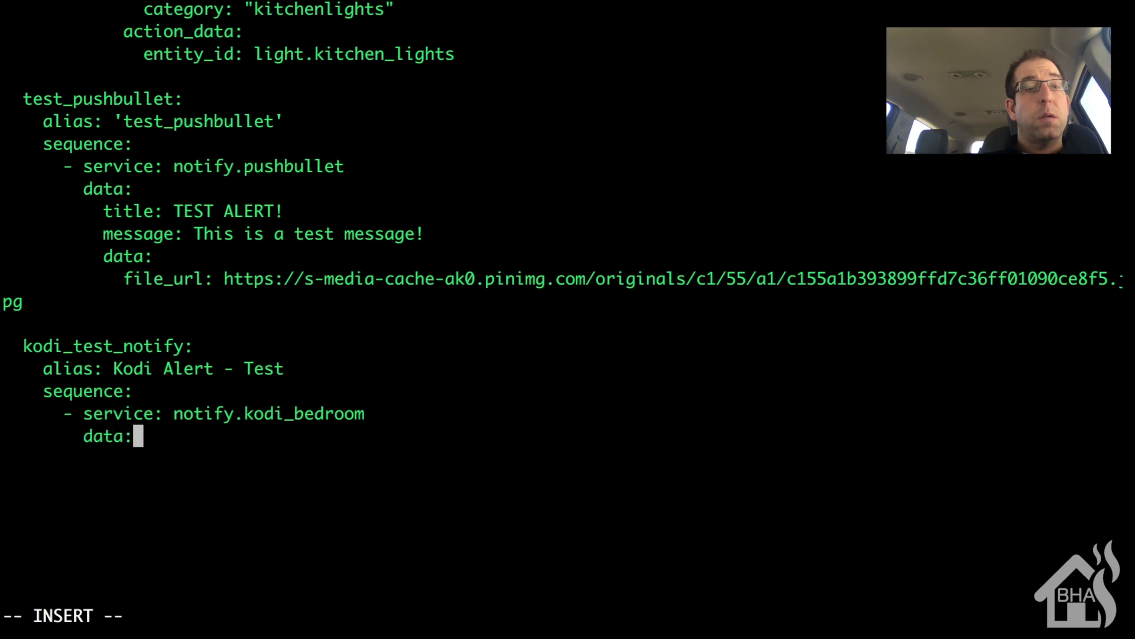
Under data, add title 'Home Assistant', message 'This is a test message!' and a nested data: key
{"action": "key", "text": "Return"}
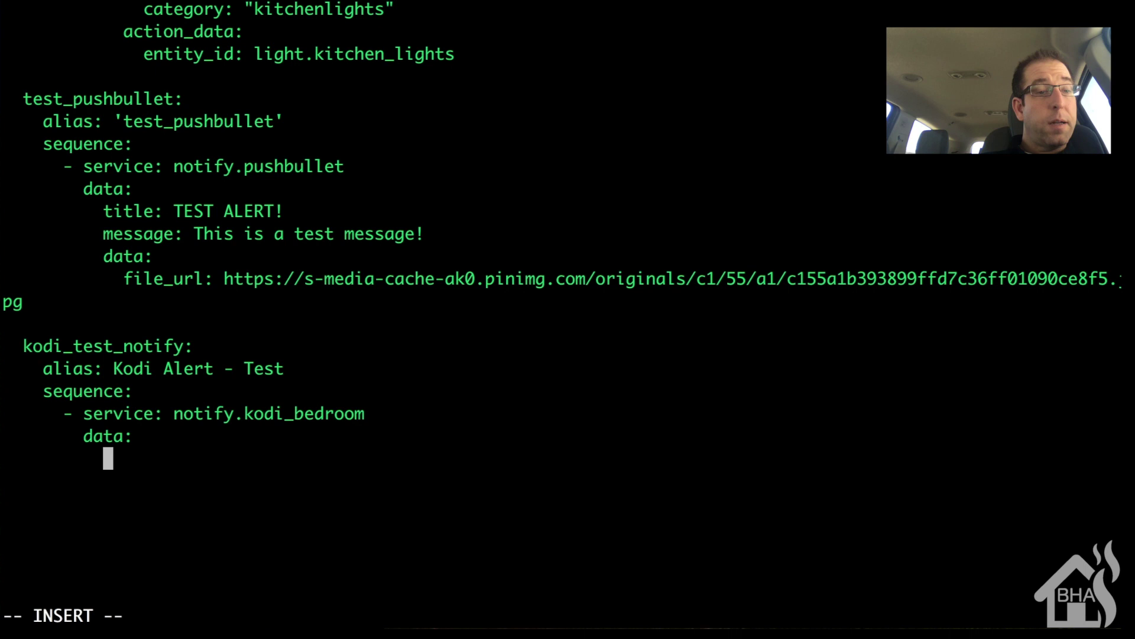
{"action": "type", "text": "title:"}
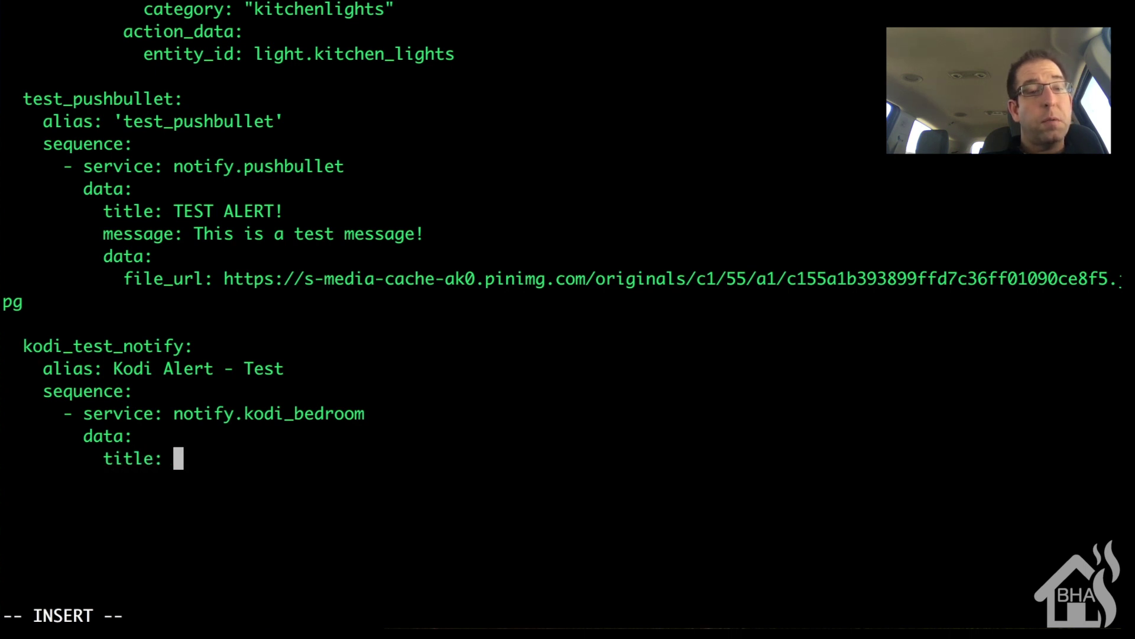
{"action": "type", "text": " Hom"}
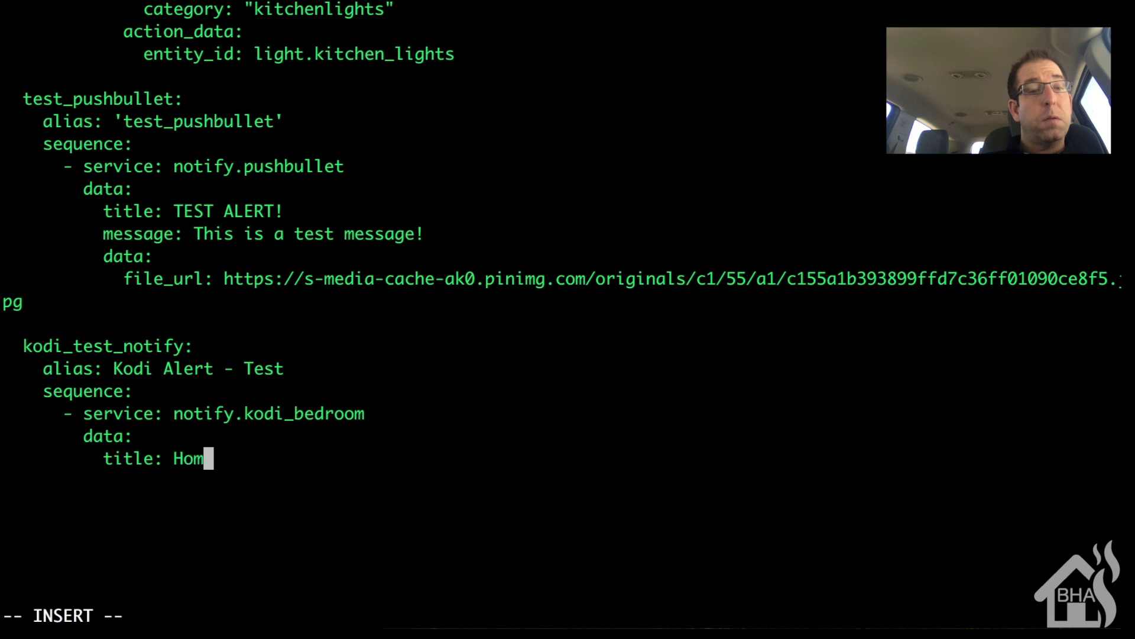
{"action": "type", "text": "e Assistant"}
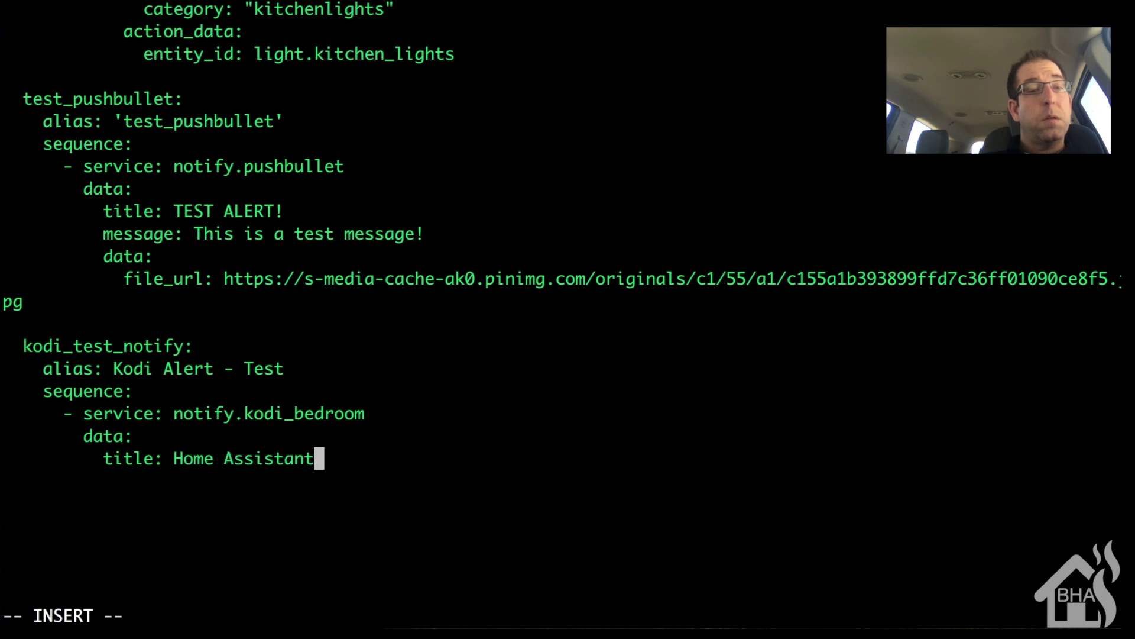
{"action": "key", "text": "Return"}
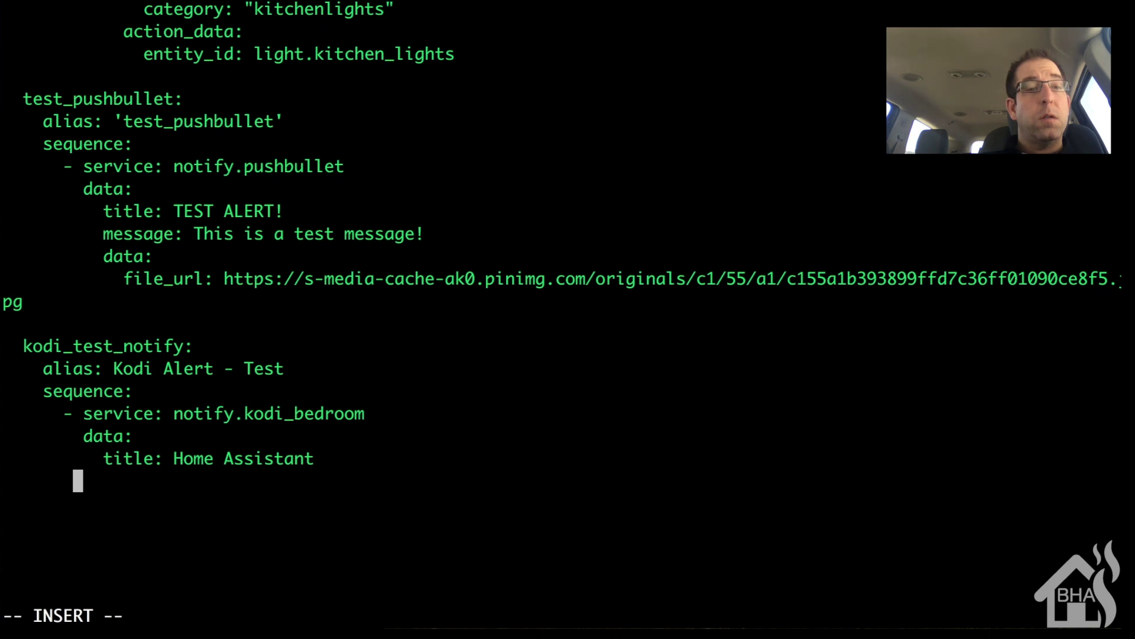
{"action": "type", "text": "mess"}
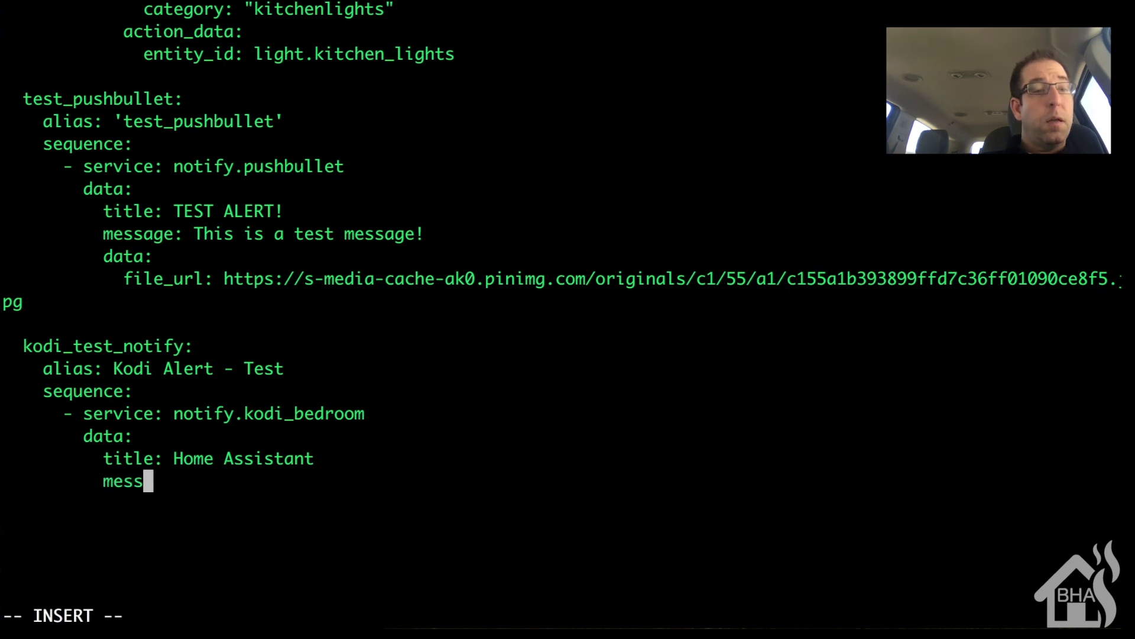
{"action": "type", "text": "age: "}
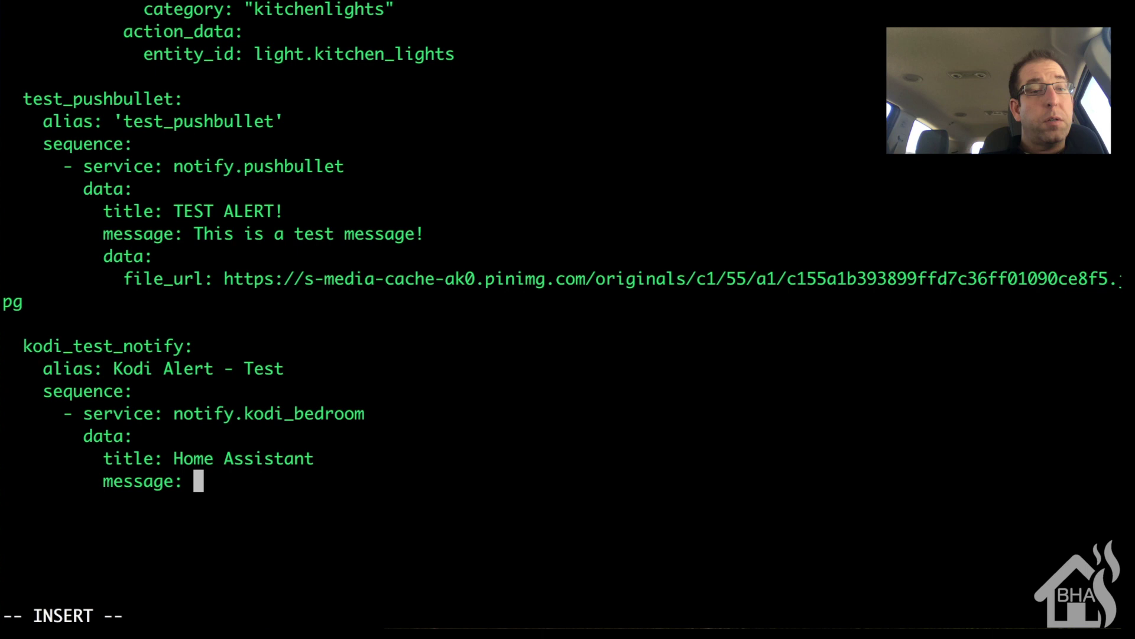
{"action": "type", "text": "This i"}
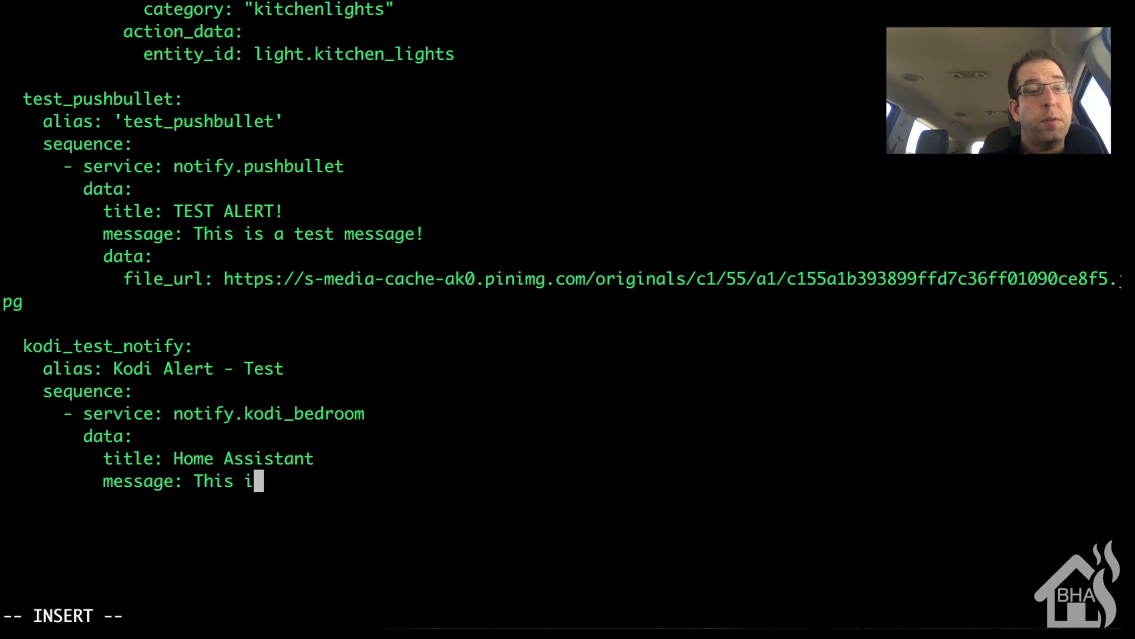
{"action": "type", "text": "s a test "}
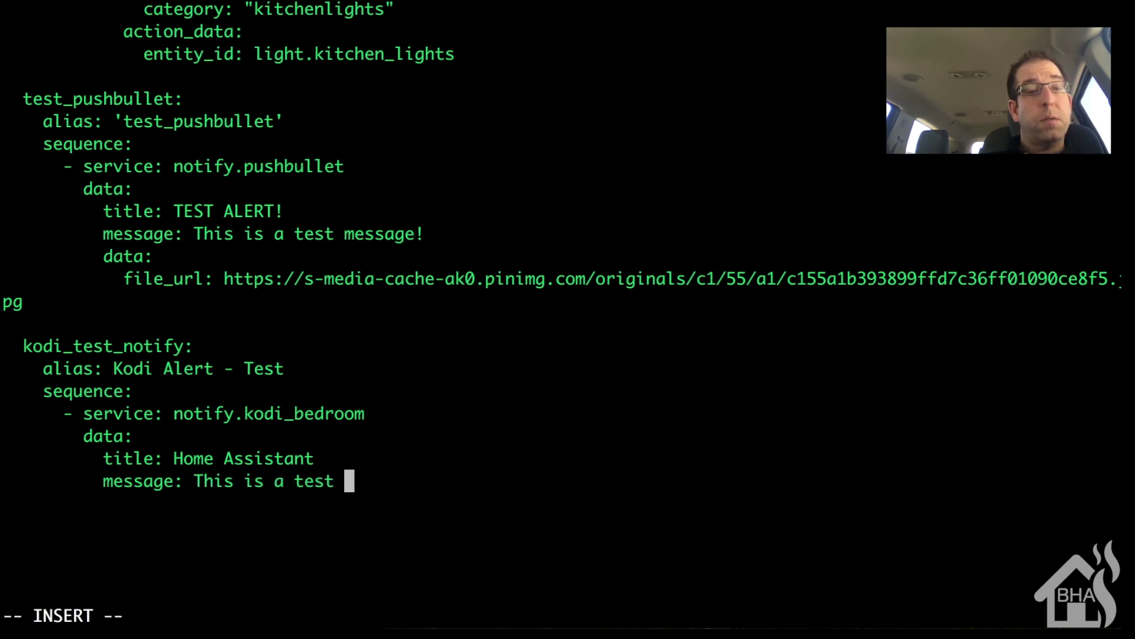
{"action": "type", "text": "message!"}
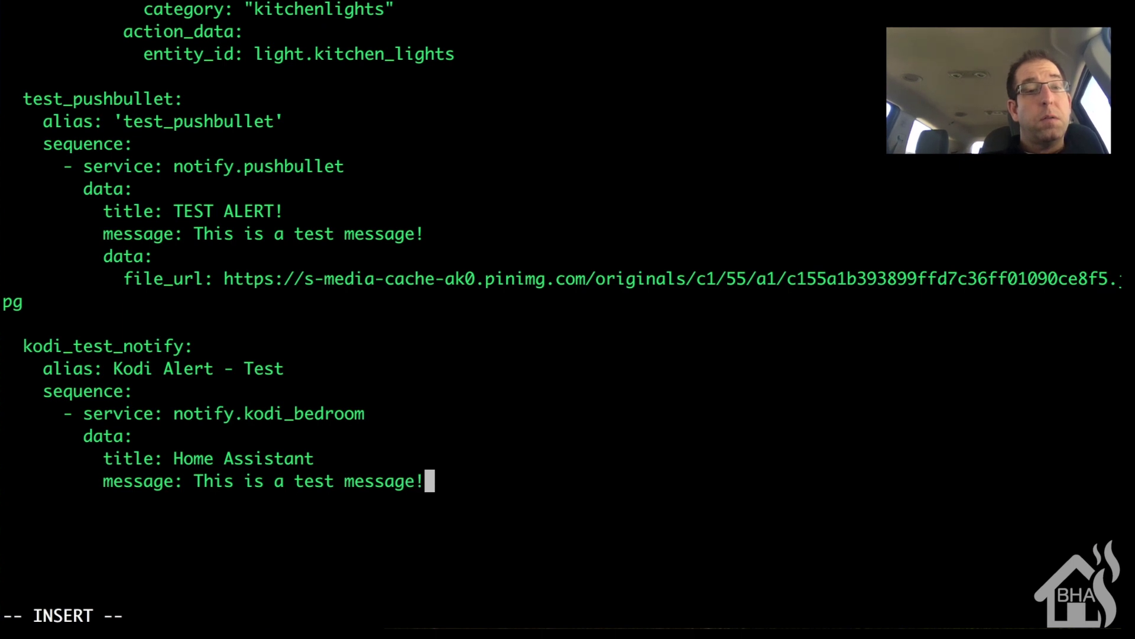
{"action": "key", "text": "Return"}
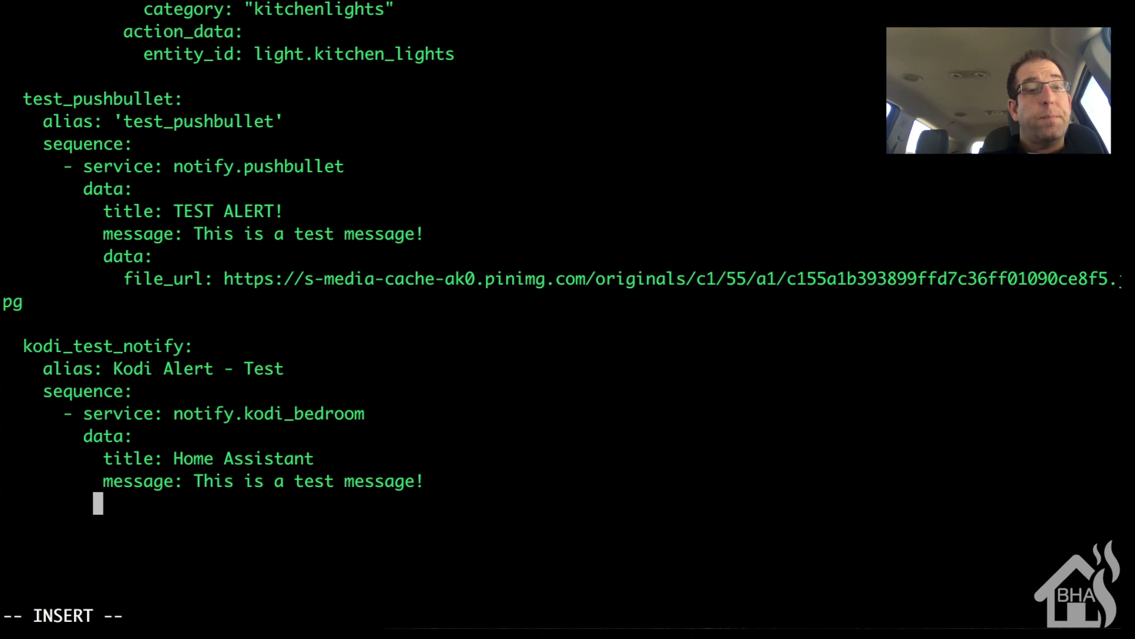
{"action": "type", "text": "data"}
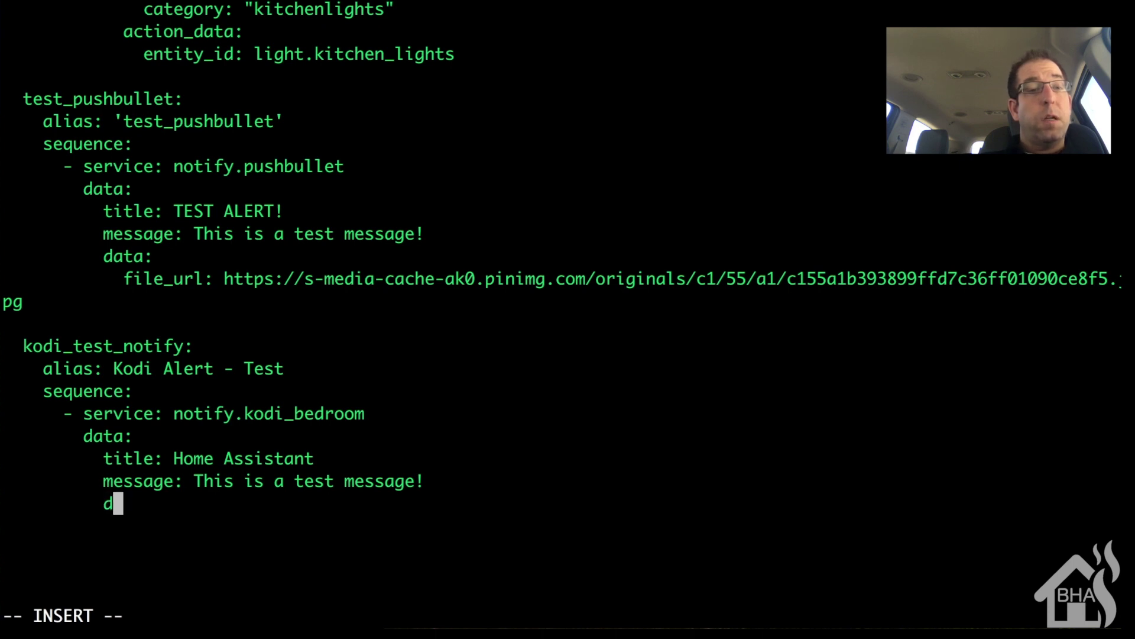
{"action": "type", "text": ":"}
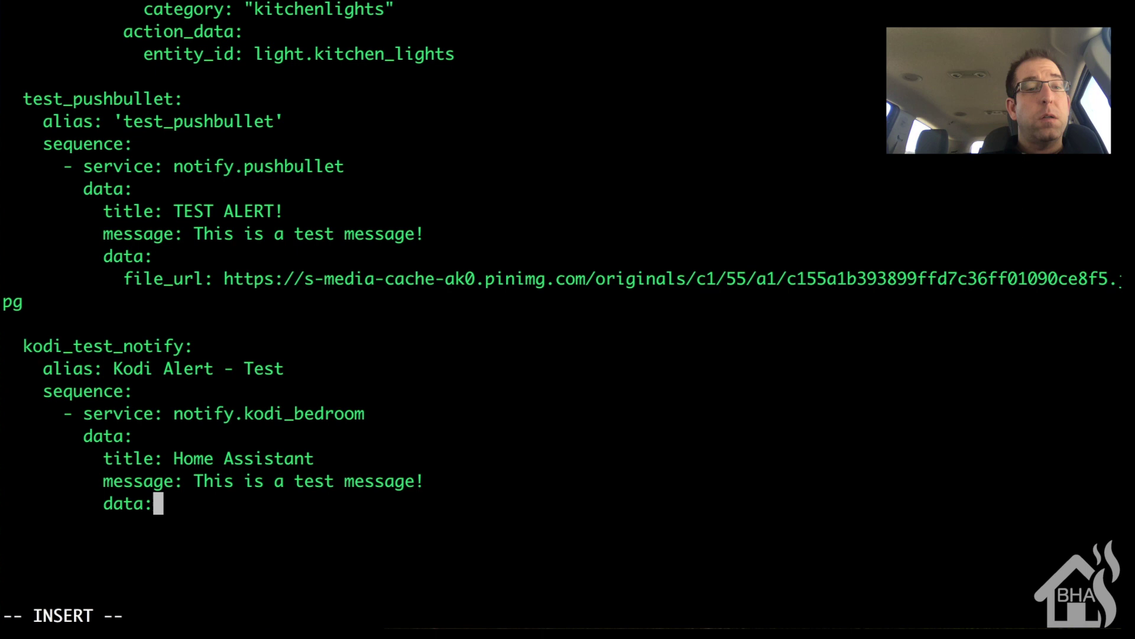
{"action": "key", "text": "Return"}
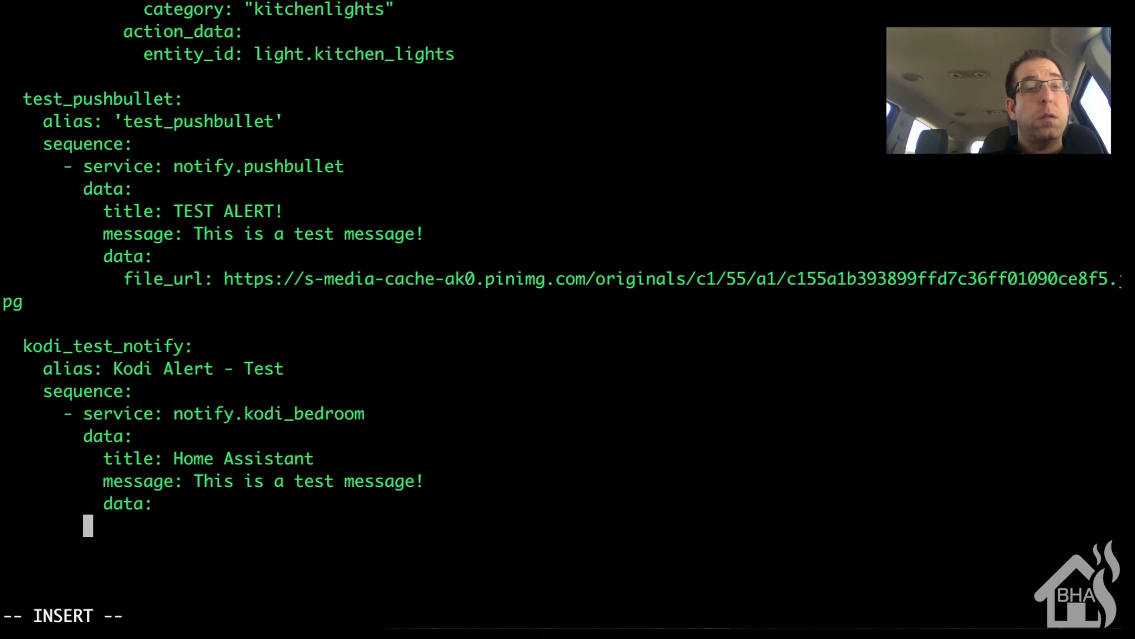
Add an icon entry set to the pasted .jpg image URL, then enter :wq! to save
{"action": "key", "text": "BackSpace"}
{"action": "type", "text": "icon:"}
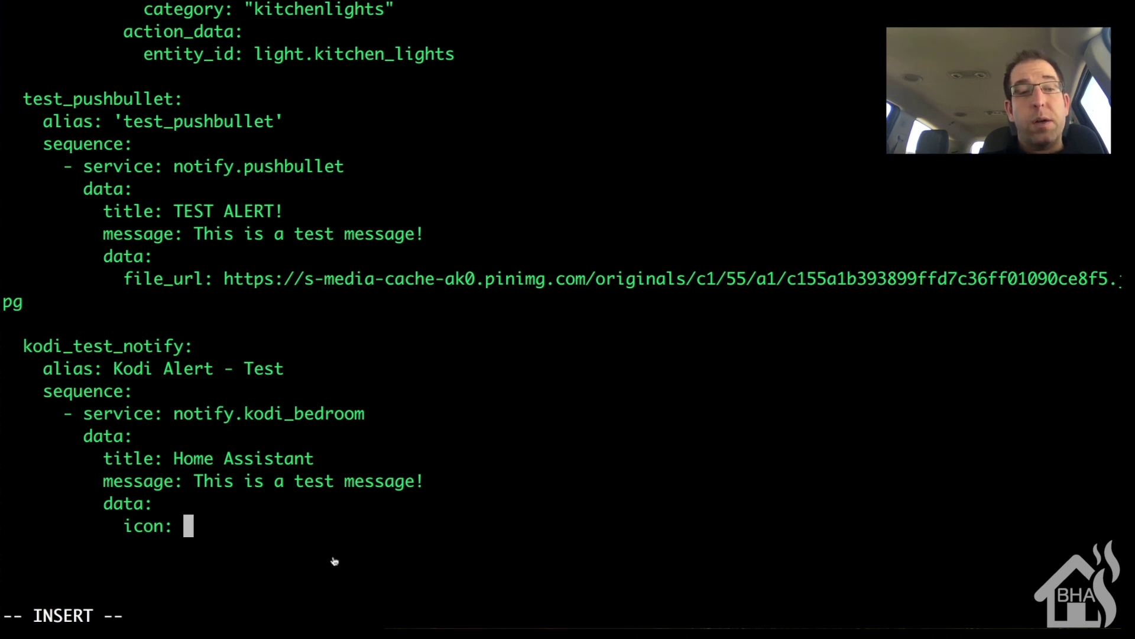
{"action": "type", "text": "https://s-media-cache-ak0.pinimg.com/originals/c1/55/a1/c155a1b393899ffd7c36ff01090ce8f5.jpg"}
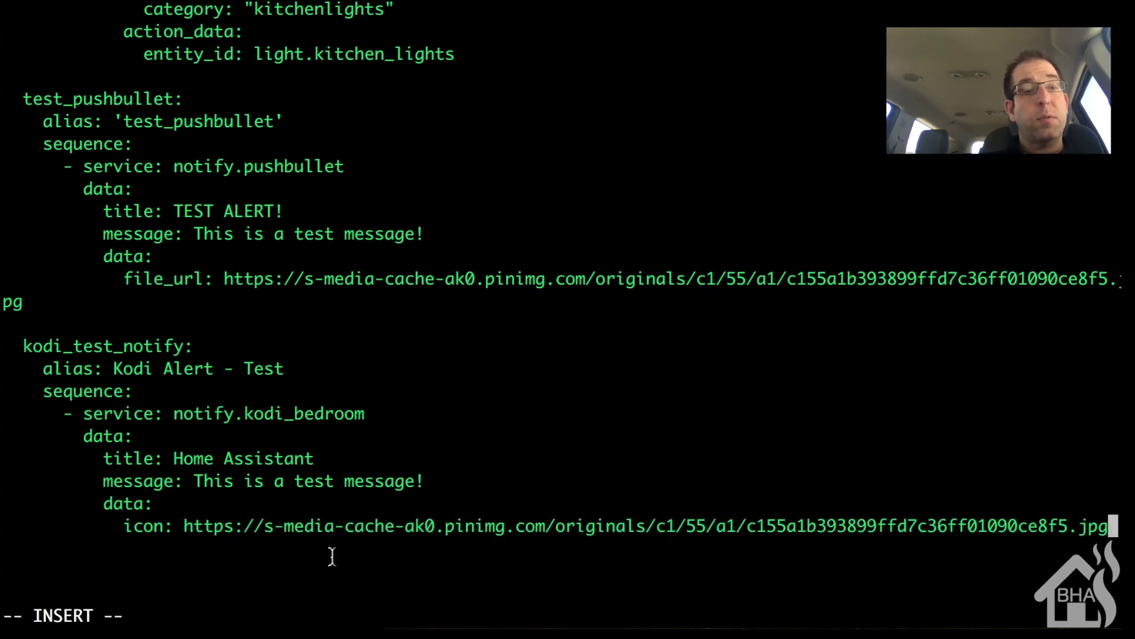
{"action": "key", "text": "Escape"}
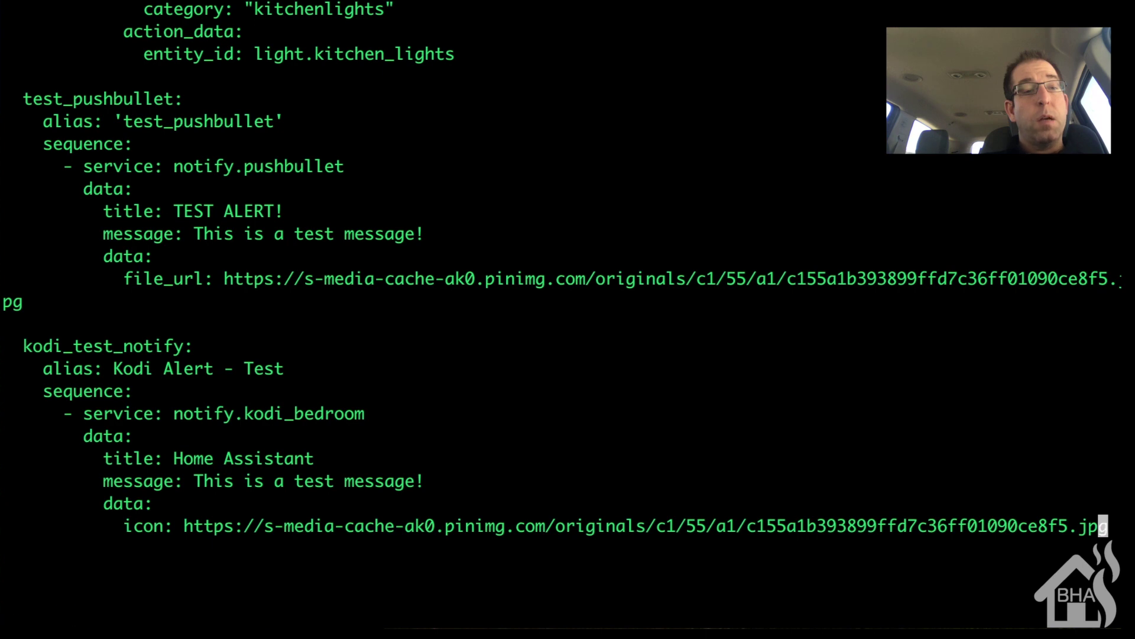
{"action": "type", "text": ":"}
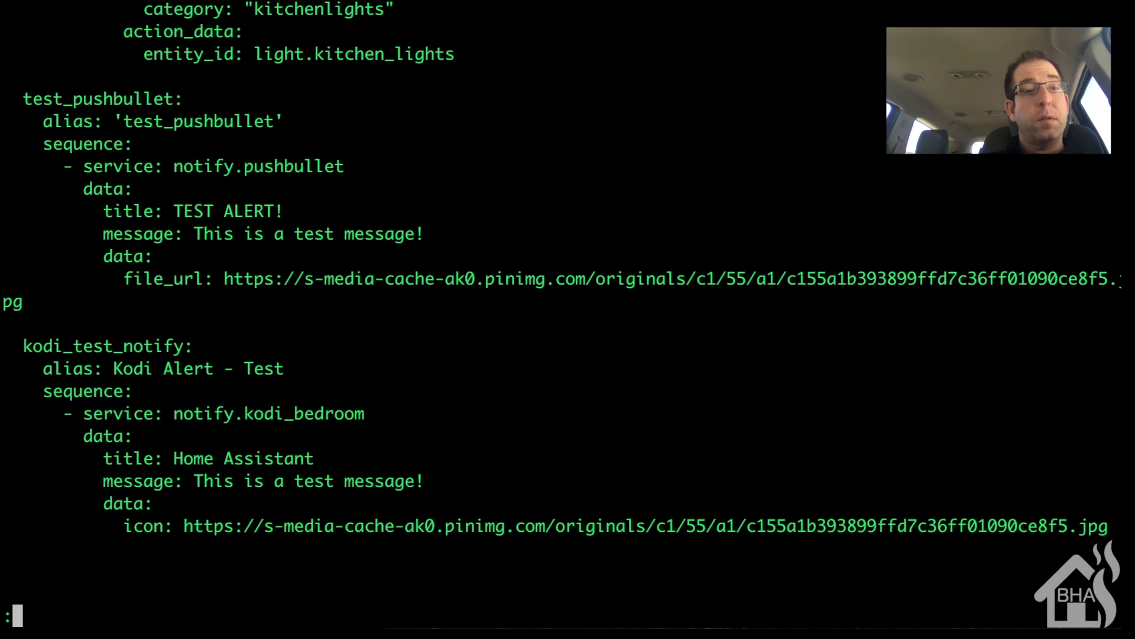
{"action": "type", "text": "wq"}
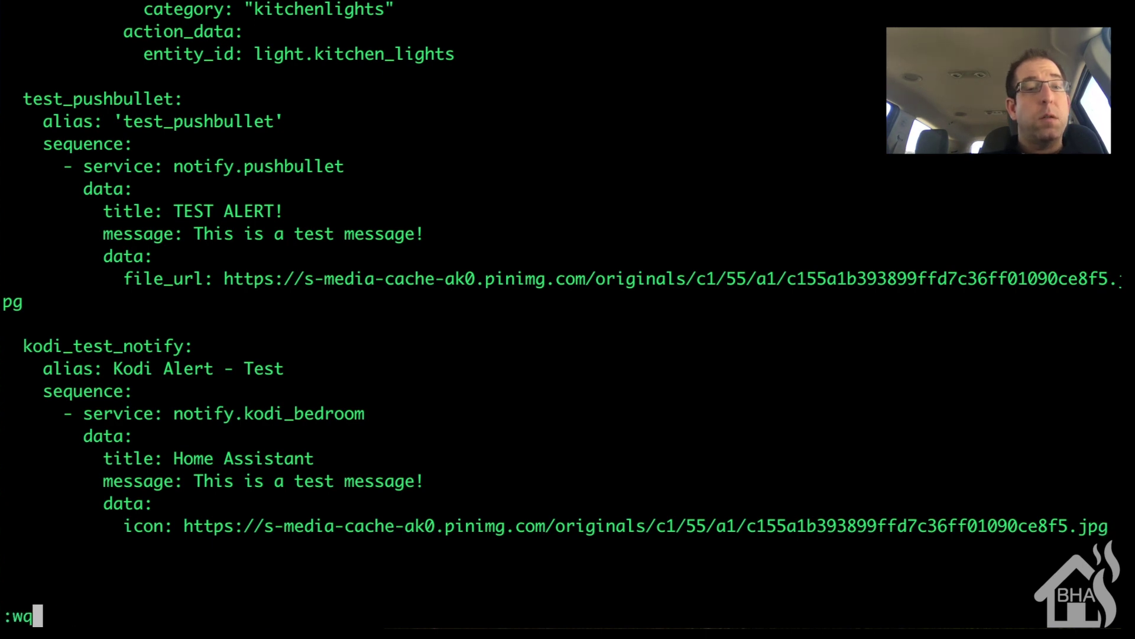
{"action": "type", "text": "!"}
Save and quit test.yaml, then restart Home Assistant with sudo systemctl restart home-assistant
{"action": "key", "text": "Return"}
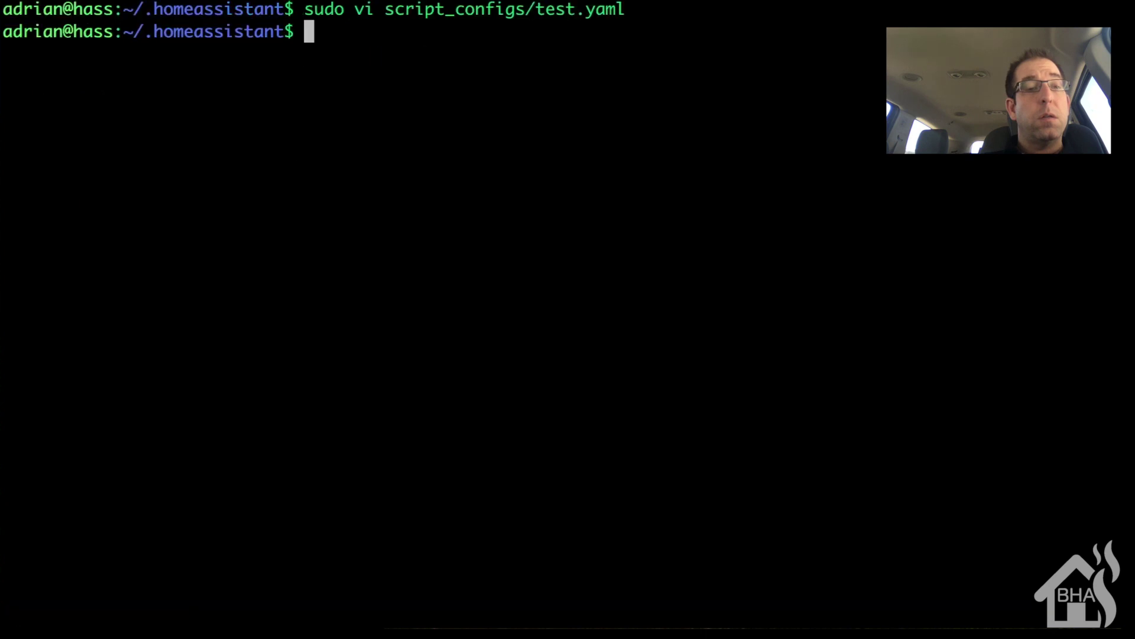
{"action": "type", "text": "sudo sy"}
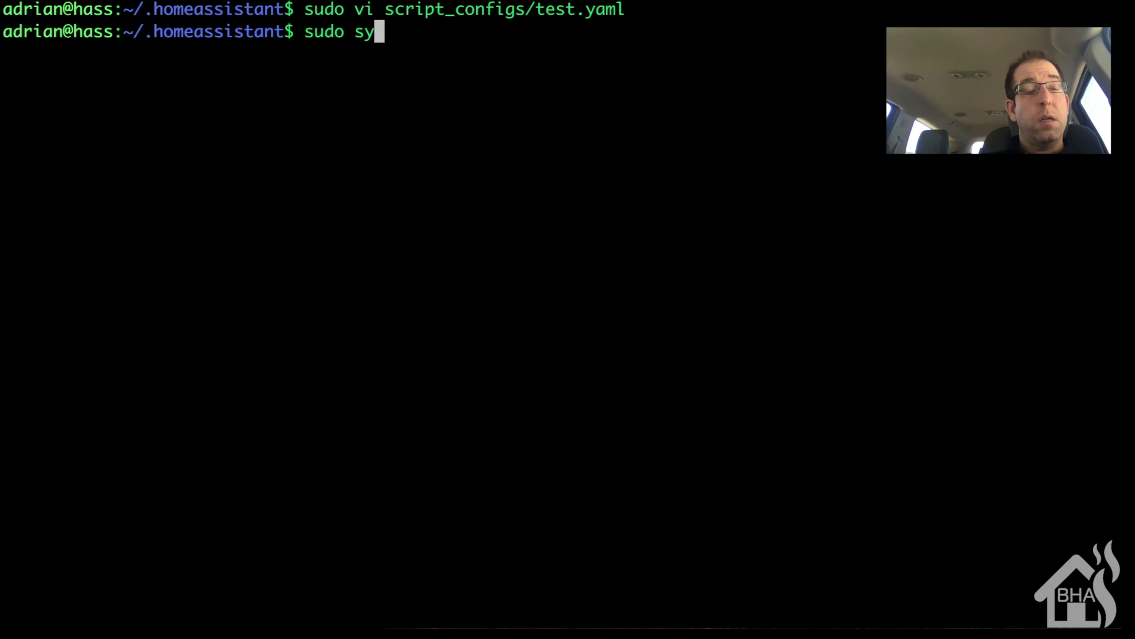
{"action": "type", "text": "stemctl "}
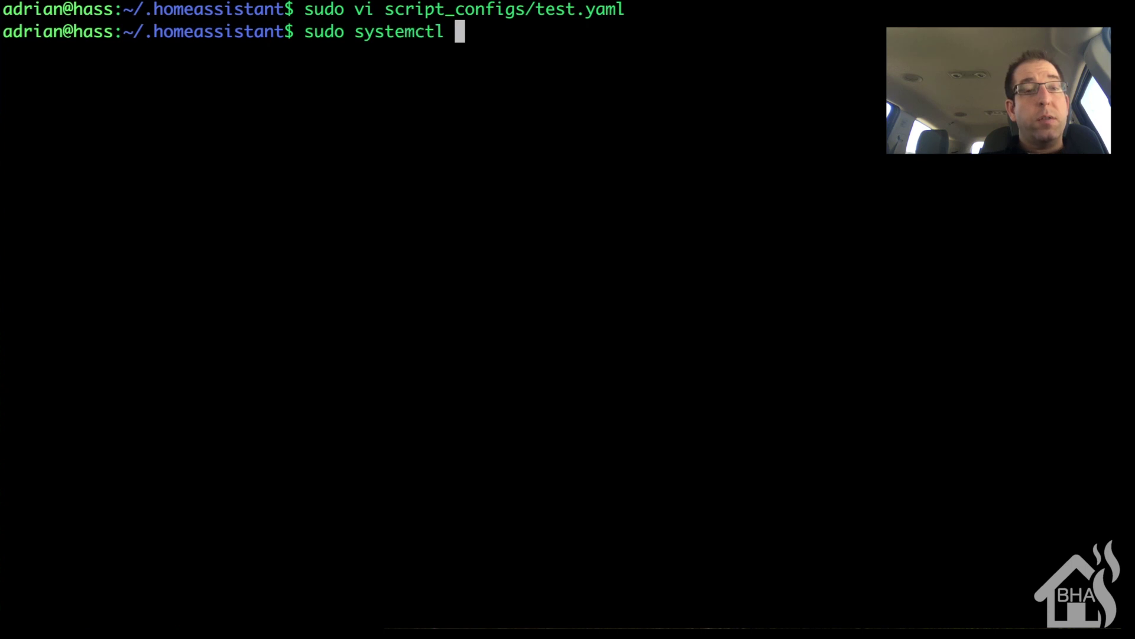
{"action": "type", "text": "restart hom"}
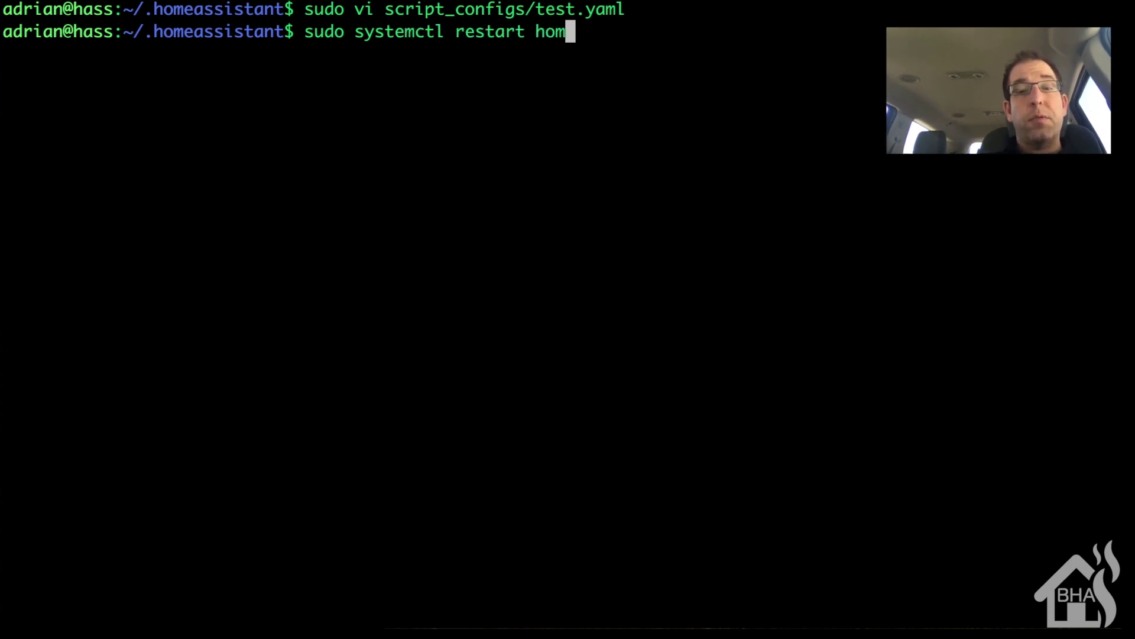
{"action": "type", "text": "e-as"}
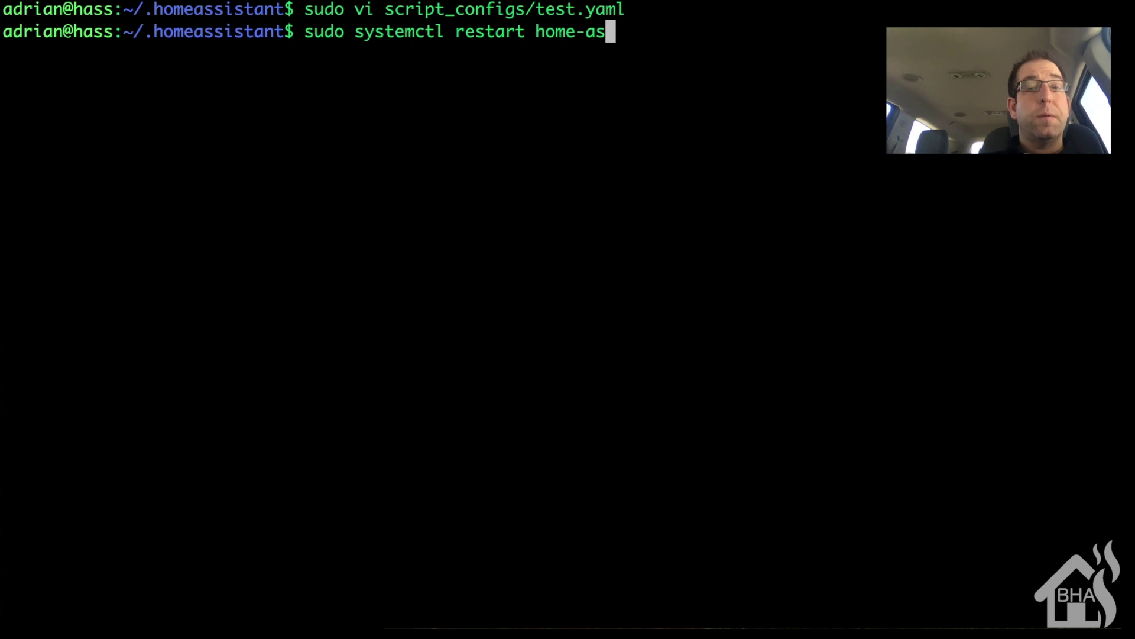
{"action": "key", "text": "Tab"}
{"action": "key", "text": "Return"}
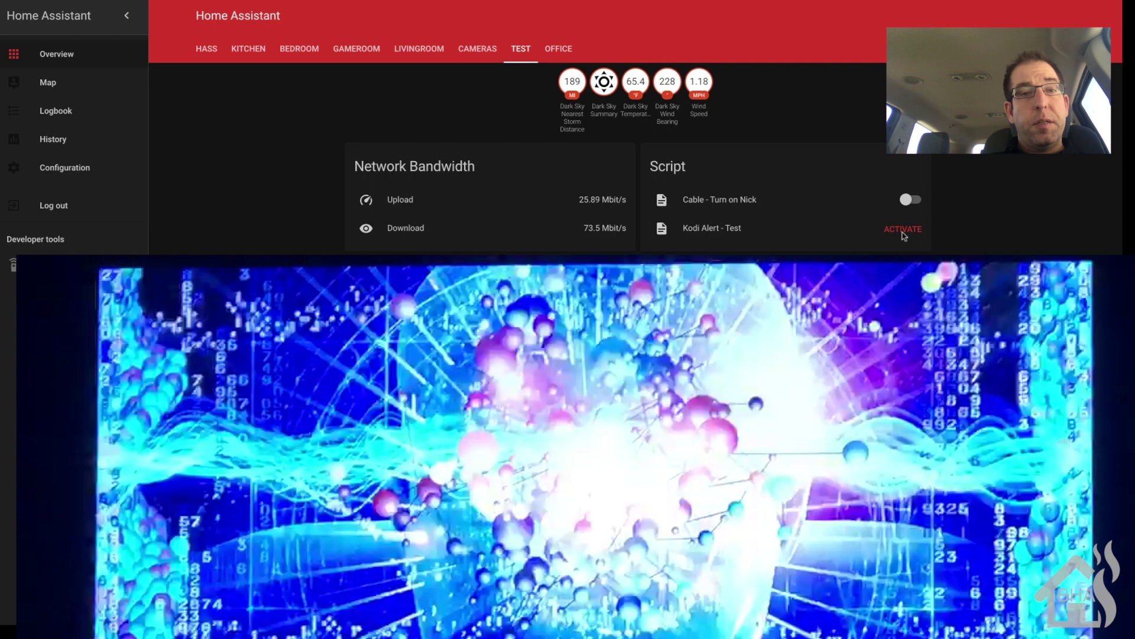
Activate the Kodi Alert - Test script from the Script card on the TEST view
{"action": "left_click", "coordinate": [898, 234]}
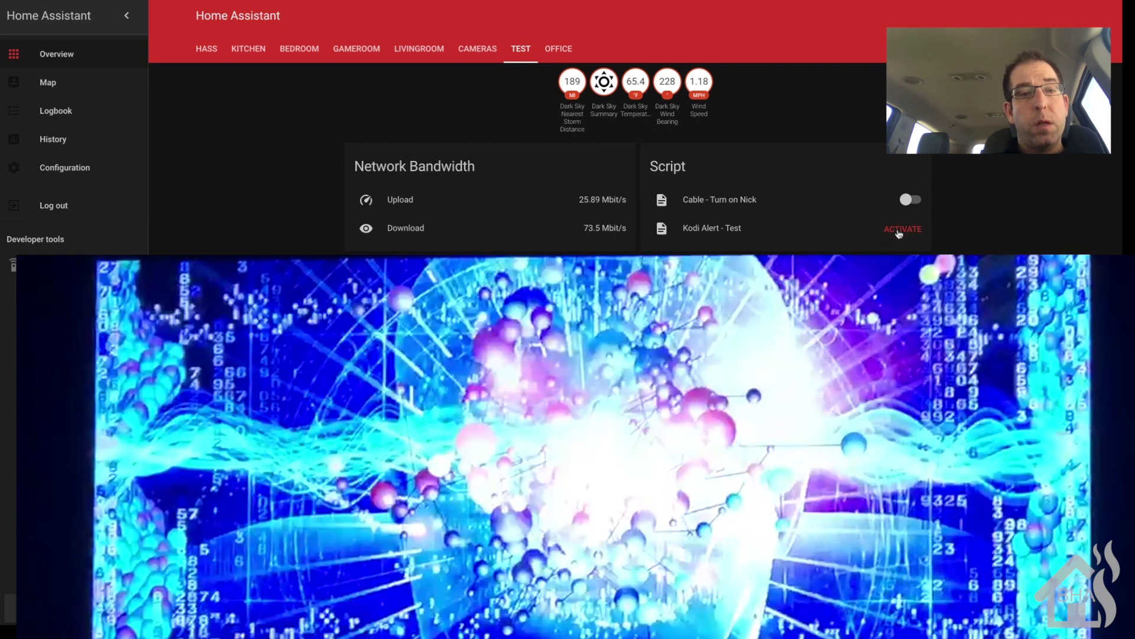